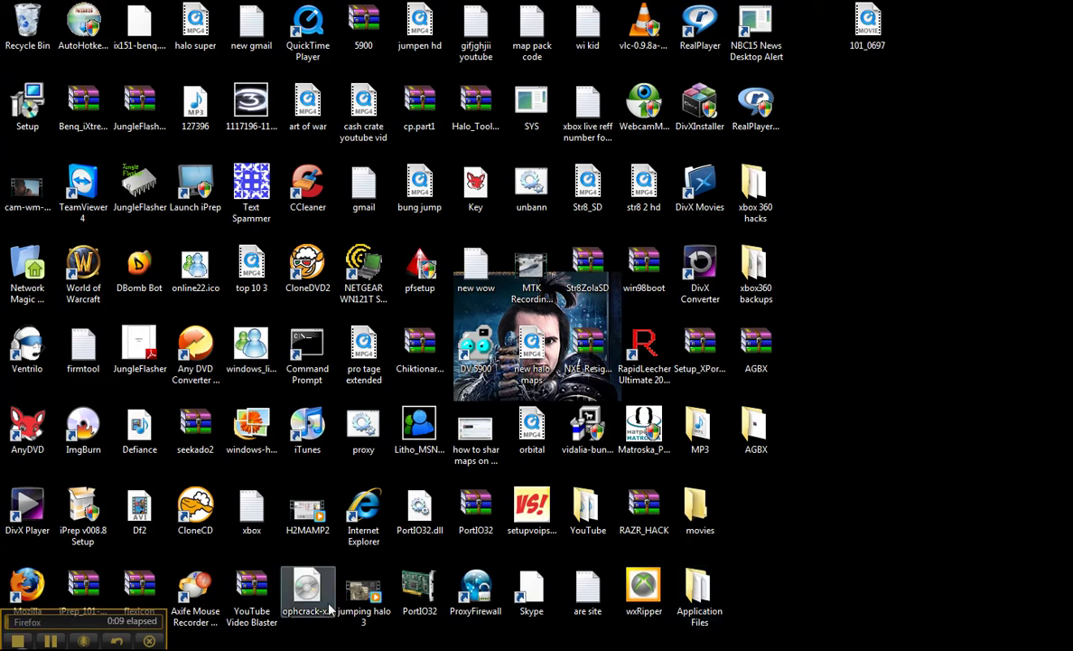
# Extract the desktop AGBX archive into its AGBX folder, replacing all existing files
pyautogui.hotkey('alt', 'Tab')
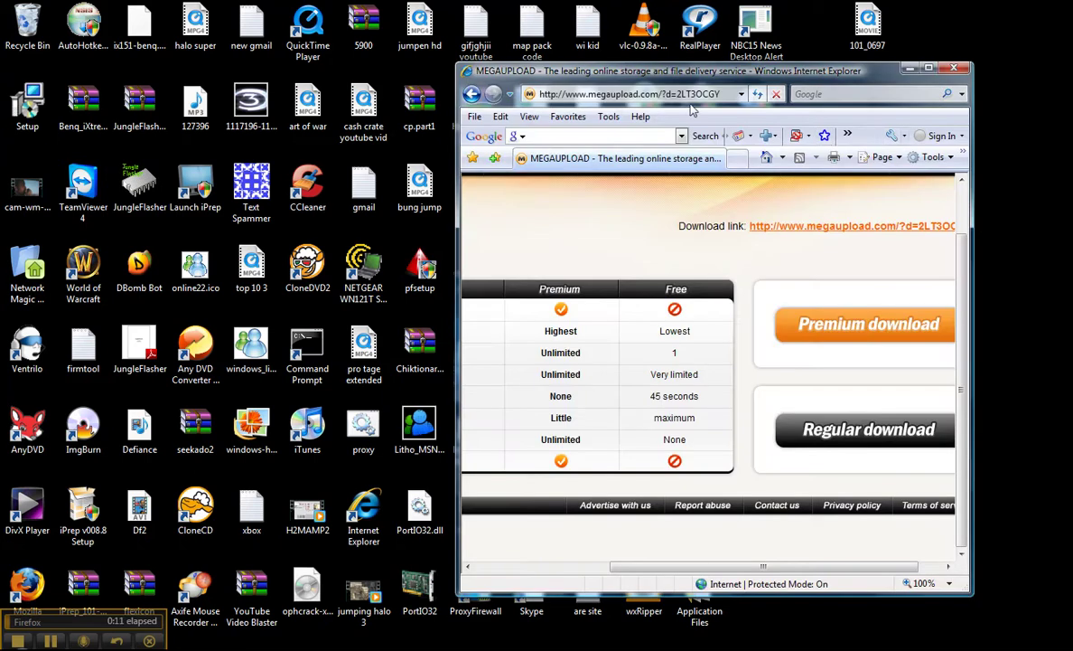
pyautogui.click(908, 69)
pyautogui.click(757, 348)
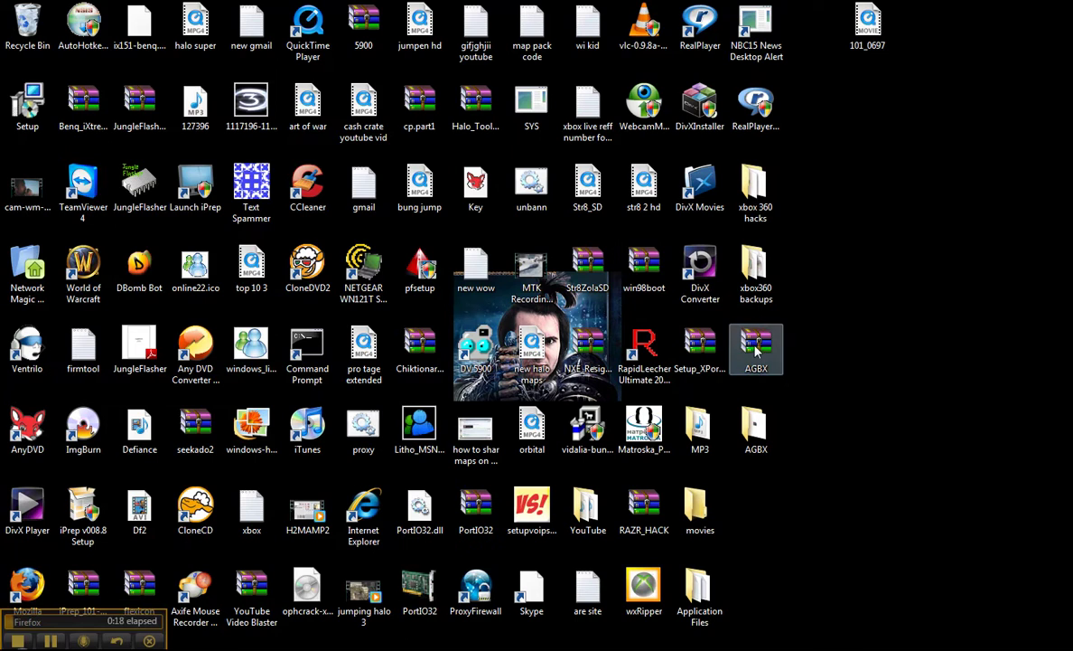
pyautogui.doubleClick(757, 350)
pyautogui.click(865, 40)
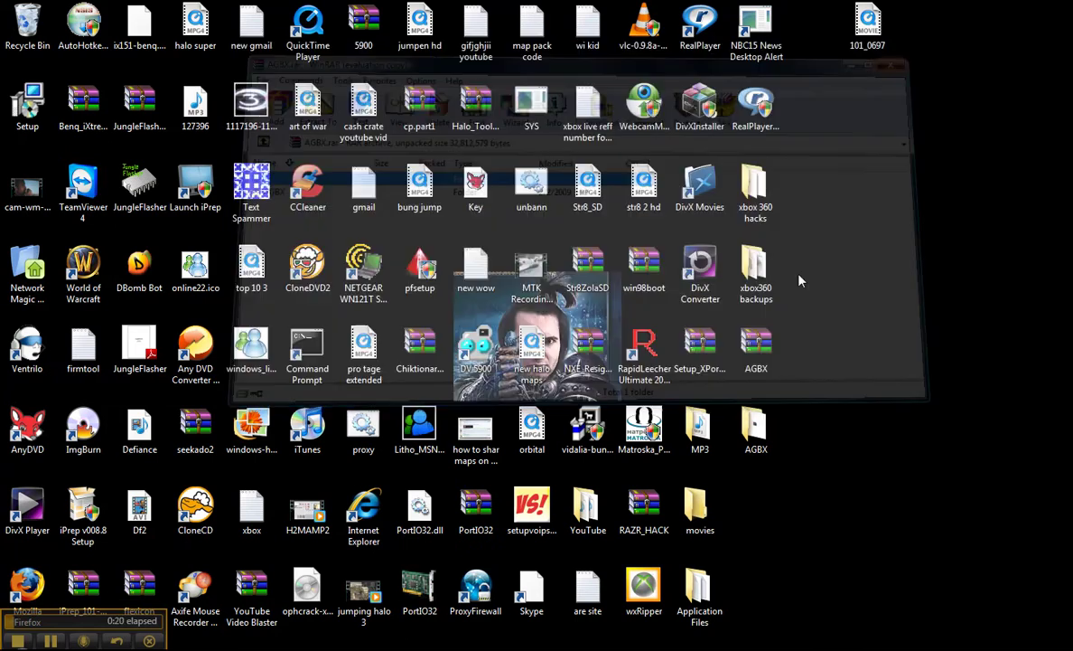
pyautogui.rightClick(759, 342)
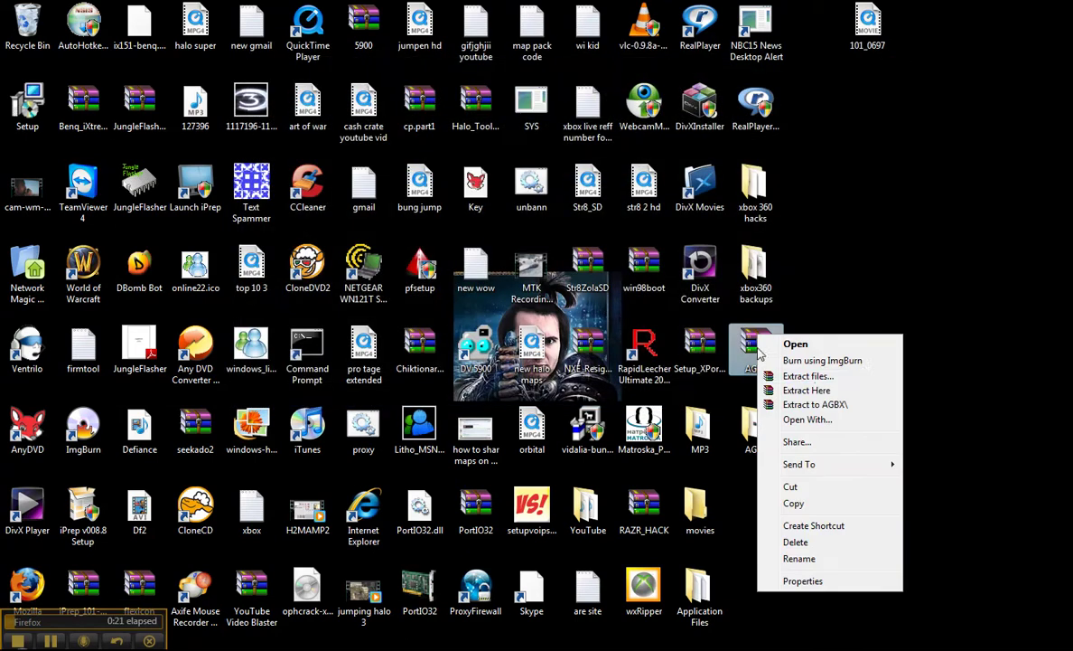
pyautogui.click(806, 391)
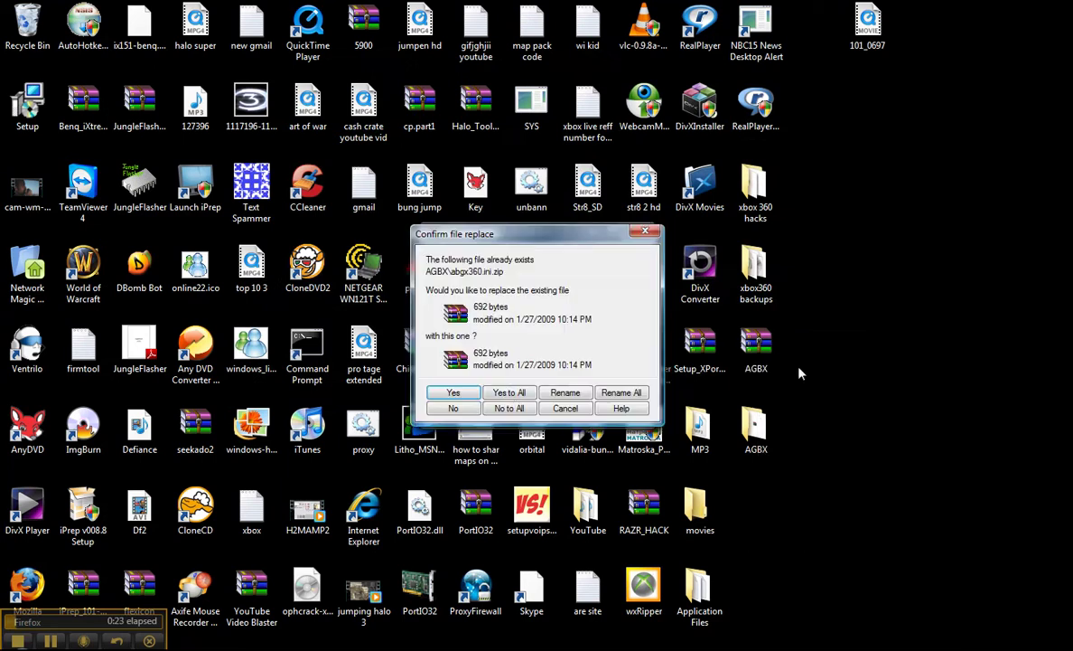
pyautogui.click(508, 394)
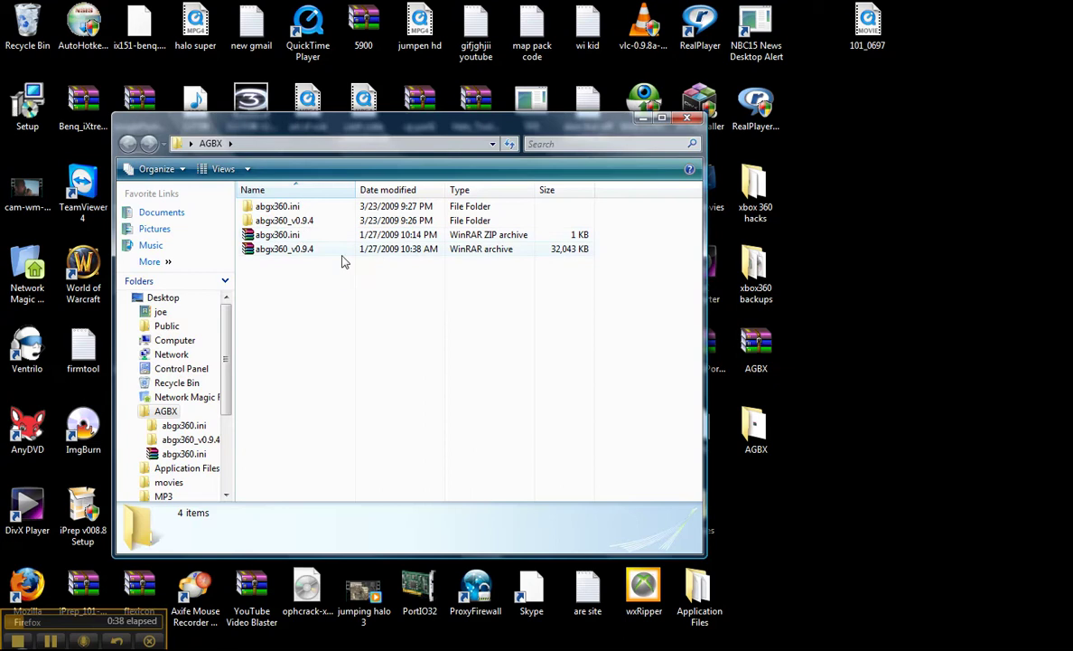
# Browse into abgx360_v0.9.4 > abgx360_v0.9.4 > Windows and select abgx360_v0.9.4_setup
pyautogui.rightClick(258, 253)
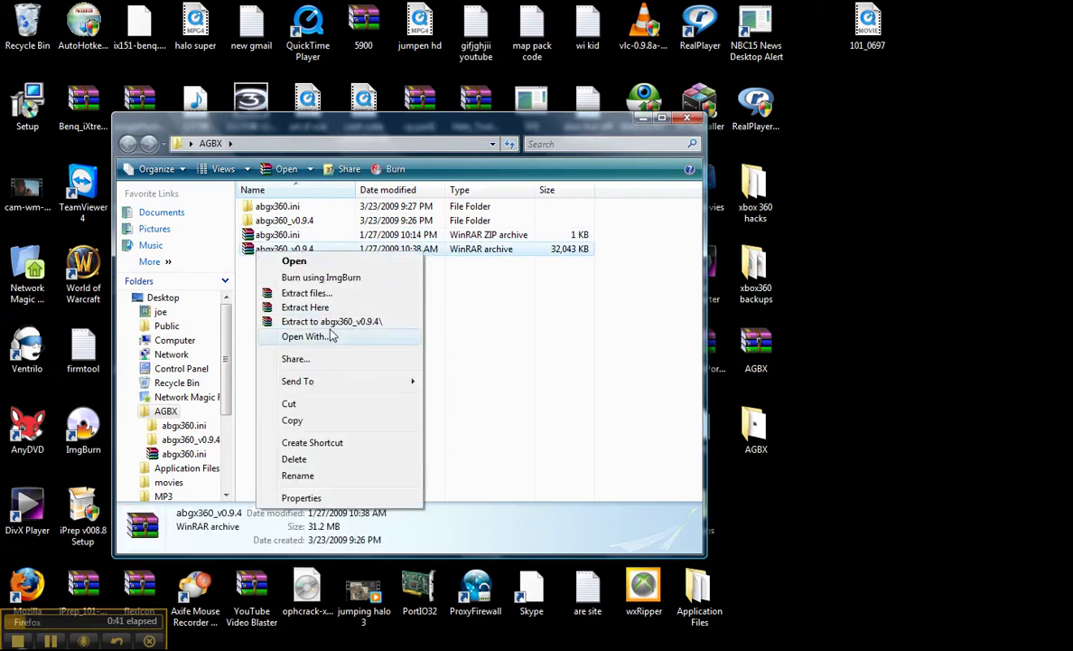
pyautogui.click(286, 293)
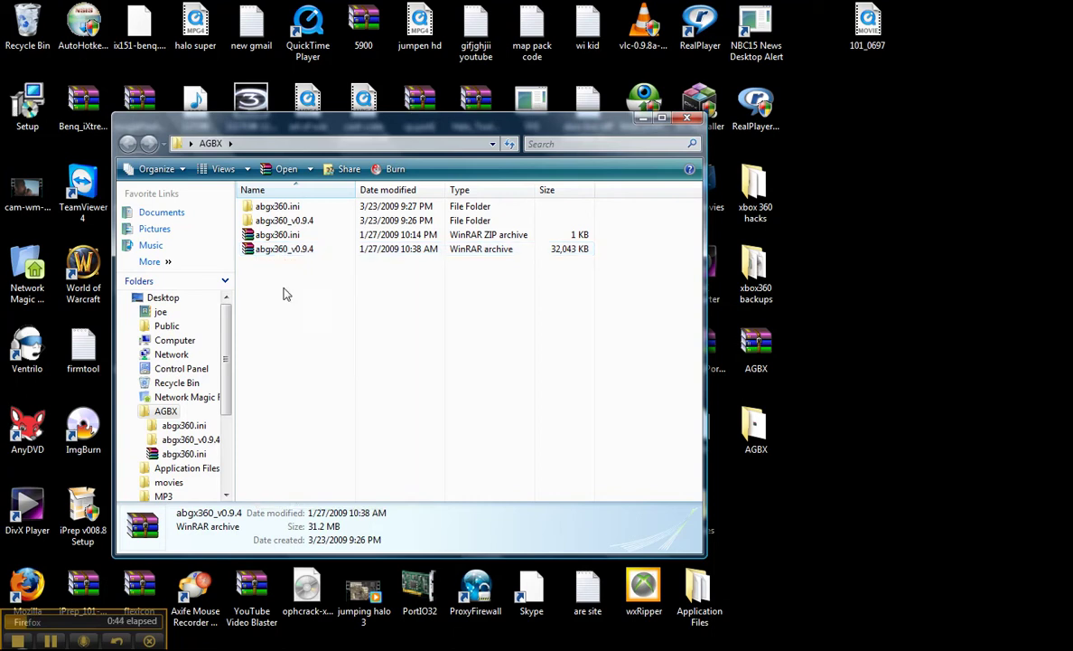
pyautogui.click(286, 294)
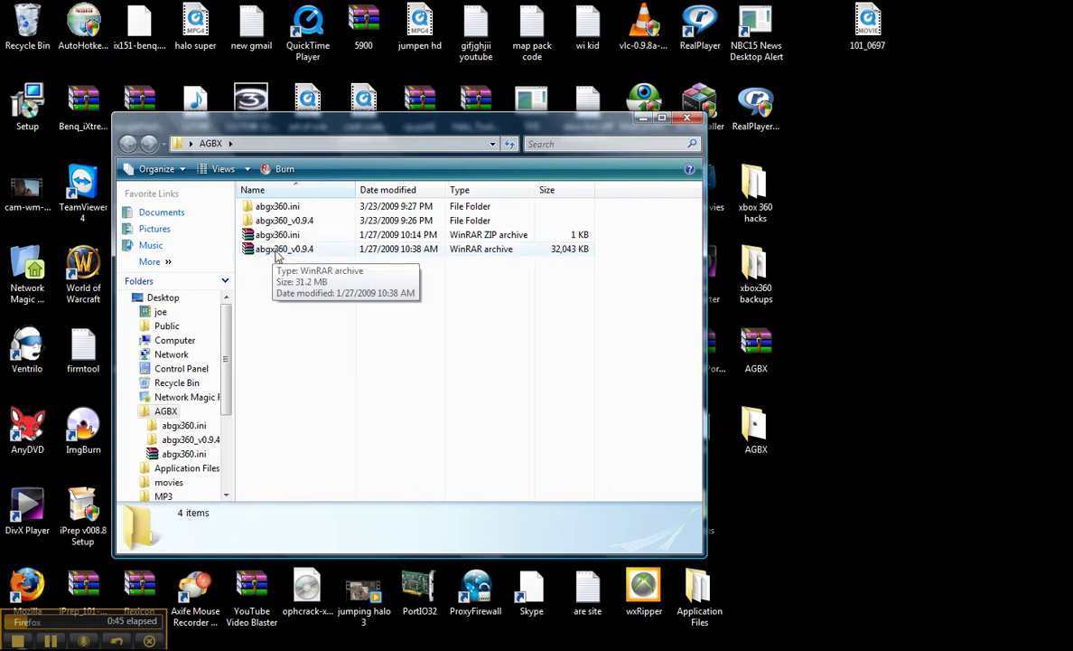
pyautogui.doubleClick(265, 219)
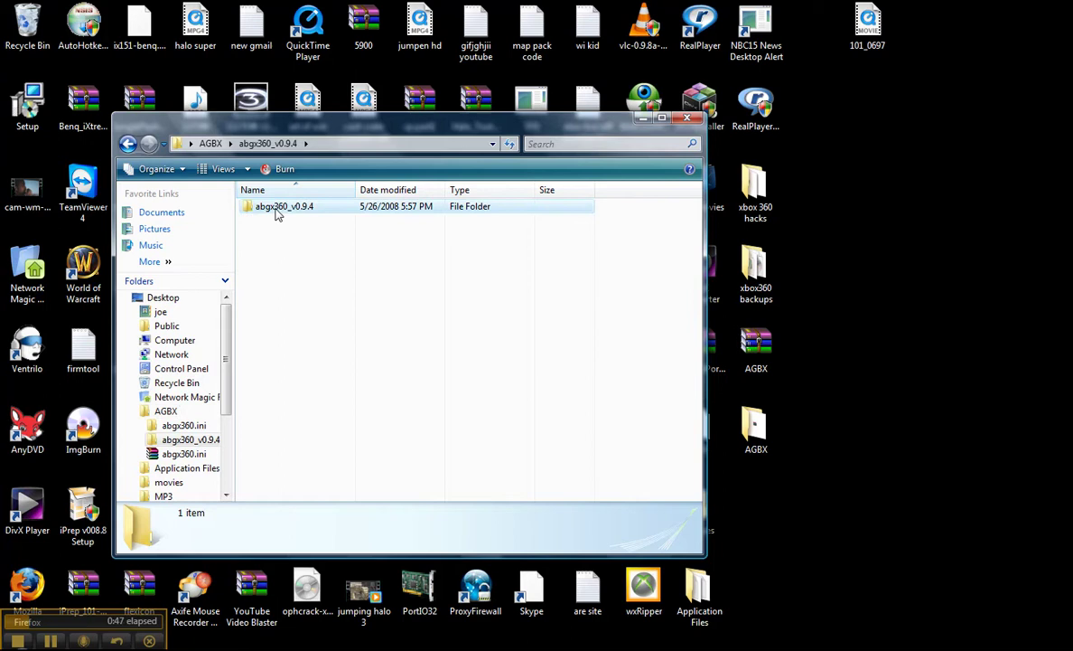
pyautogui.doubleClick(279, 214)
pyautogui.doubleClick(281, 237)
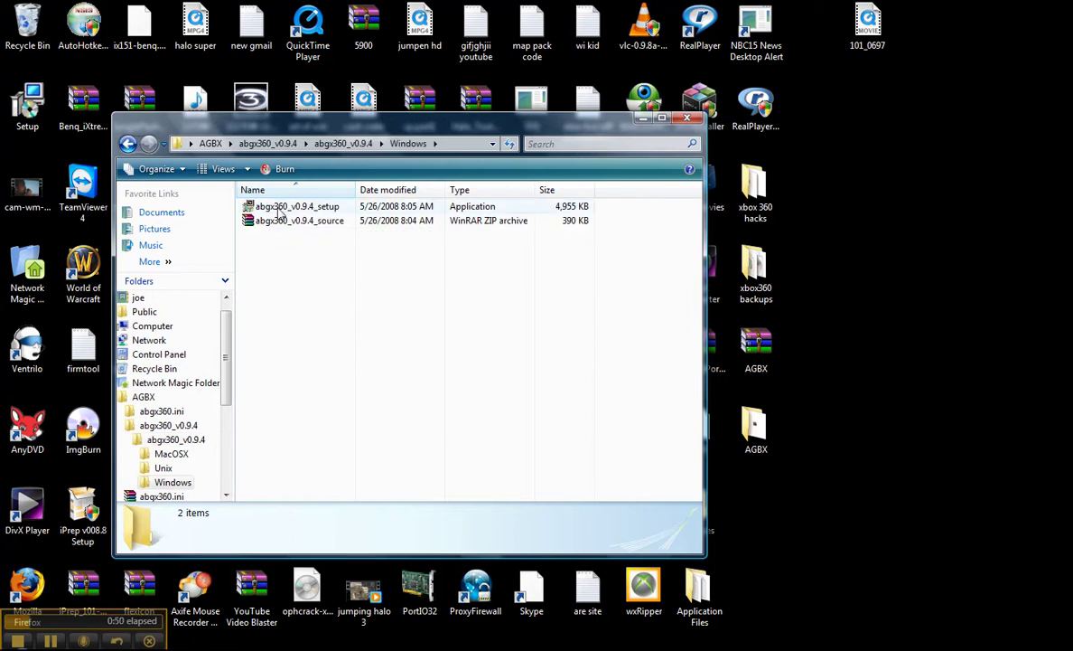
pyautogui.click(281, 207)
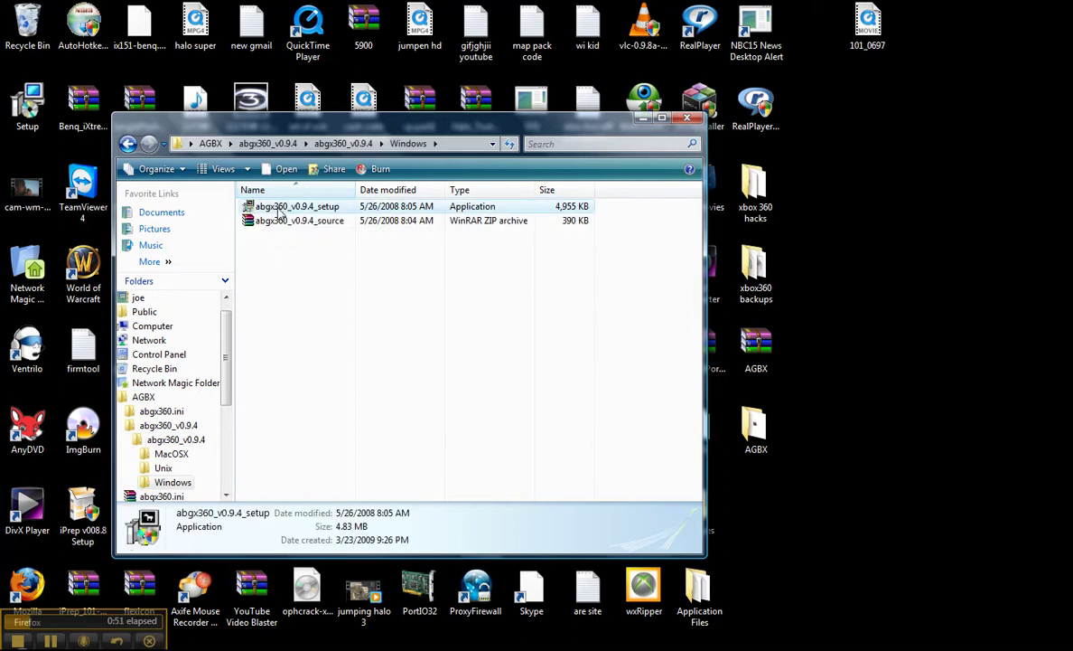
# Run abgx360_v0.9.4_setup with all components into the default C:\Program Files\abgx360 folder
pyautogui.doubleClick(281, 208)
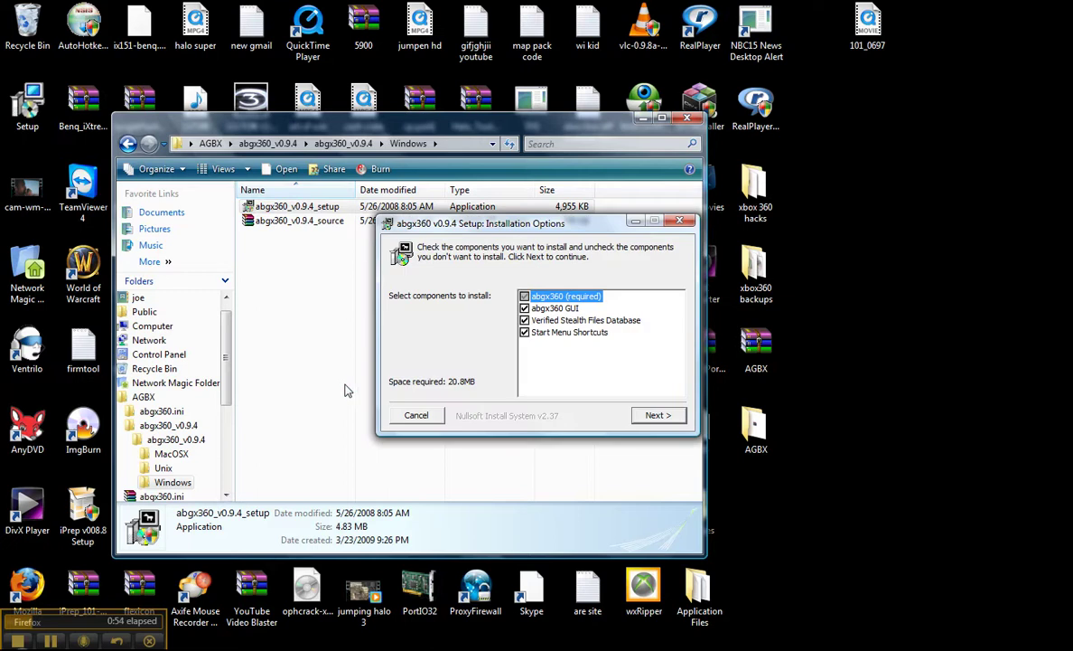
pyautogui.click(653, 416)
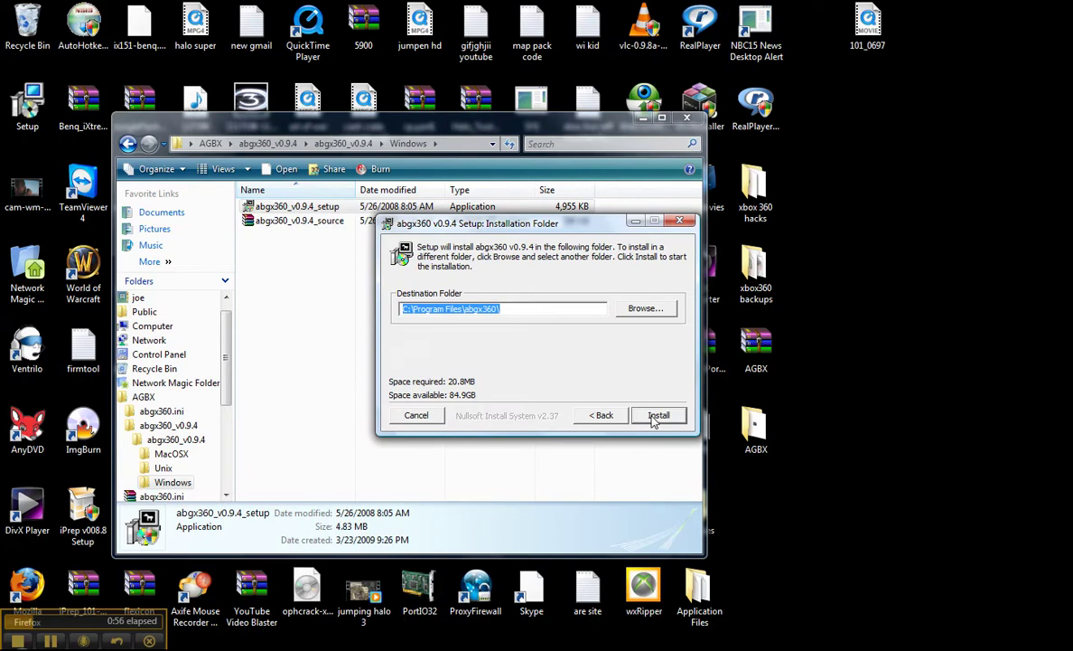
pyautogui.click(656, 416)
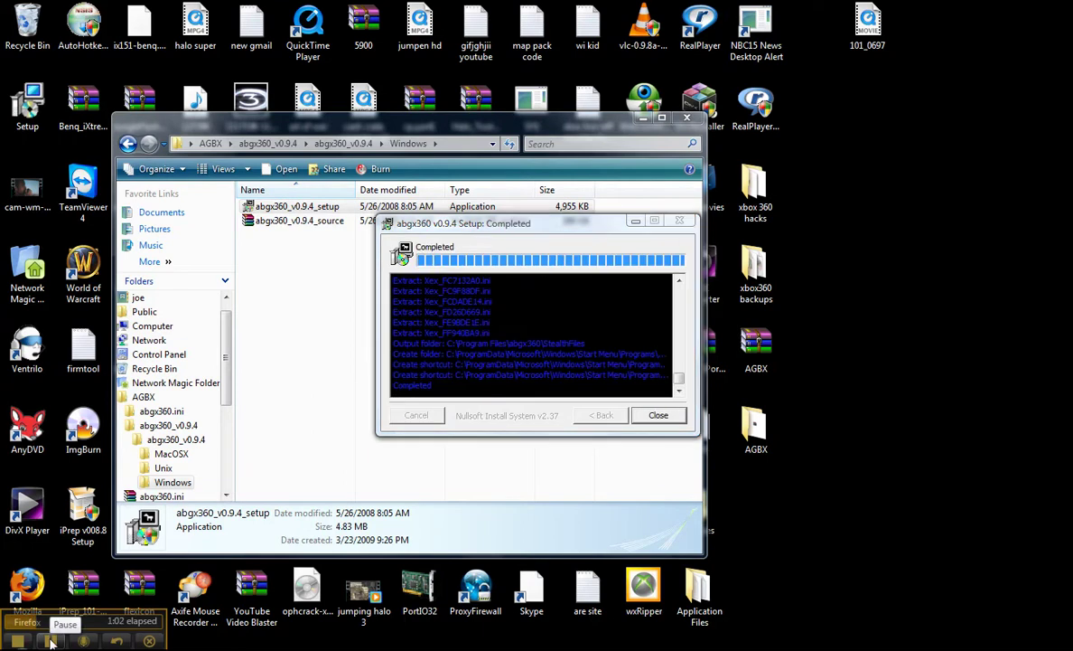
pyautogui.click(659, 416)
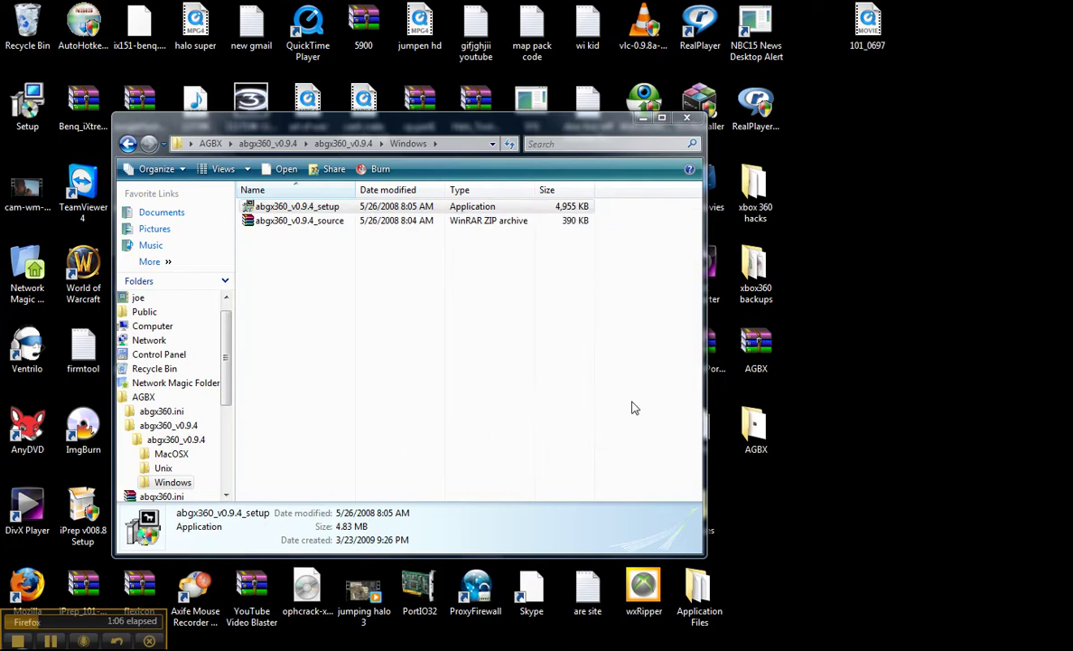
# Copy the newer abgx360.ini from the AGBX abgx360.ini folder
pyautogui.click(127, 146)
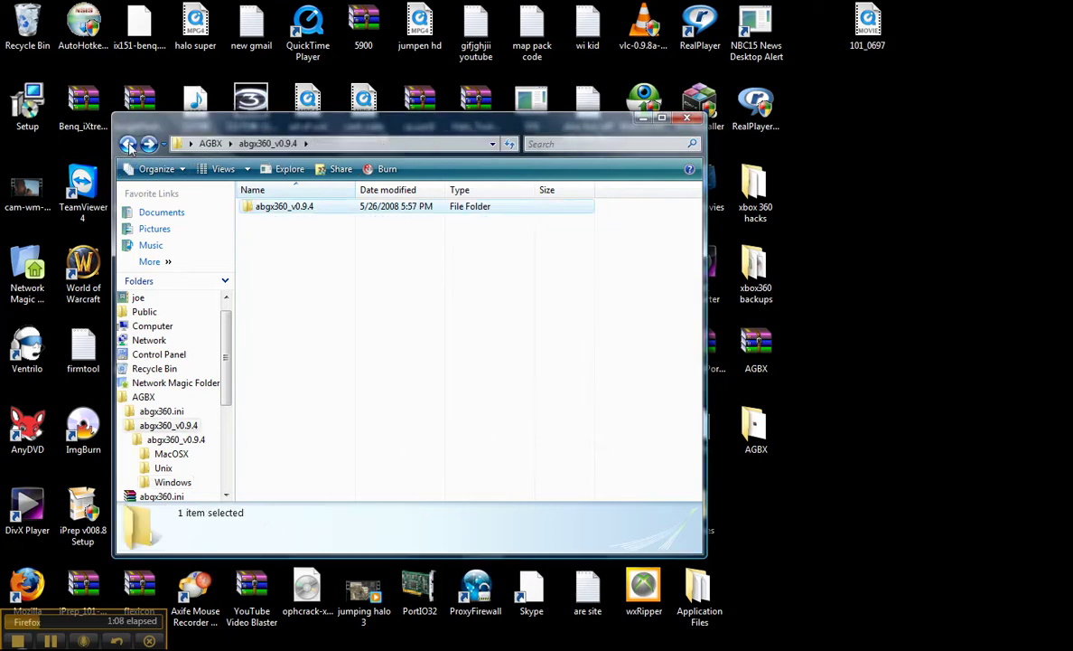
pyautogui.click(127, 145)
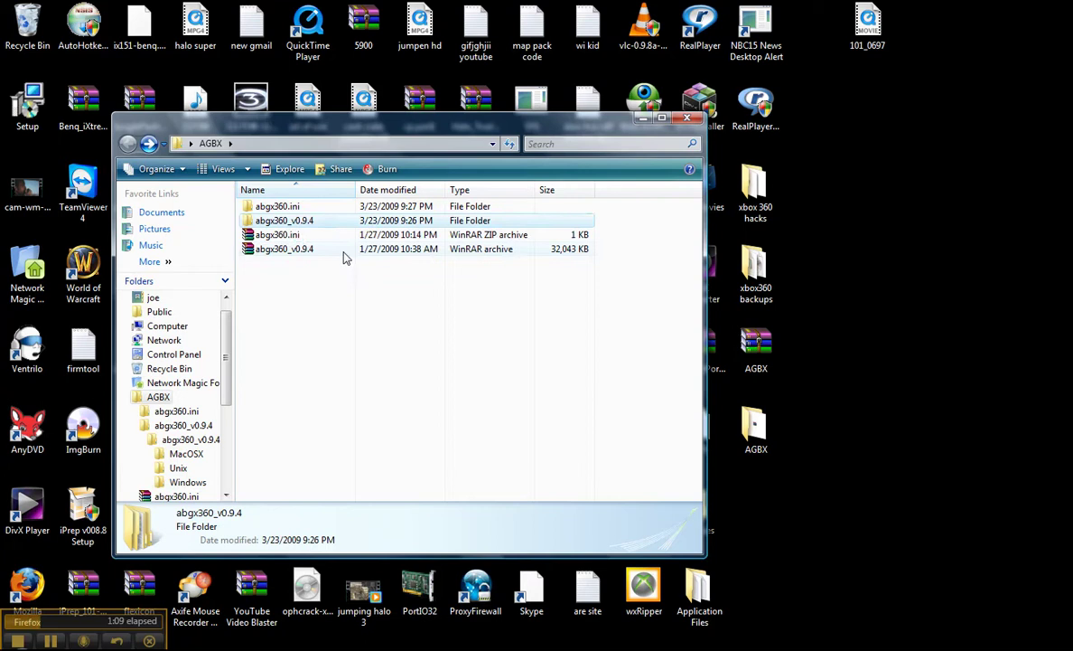
pyautogui.click(283, 235)
pyautogui.rightClick(300, 238)
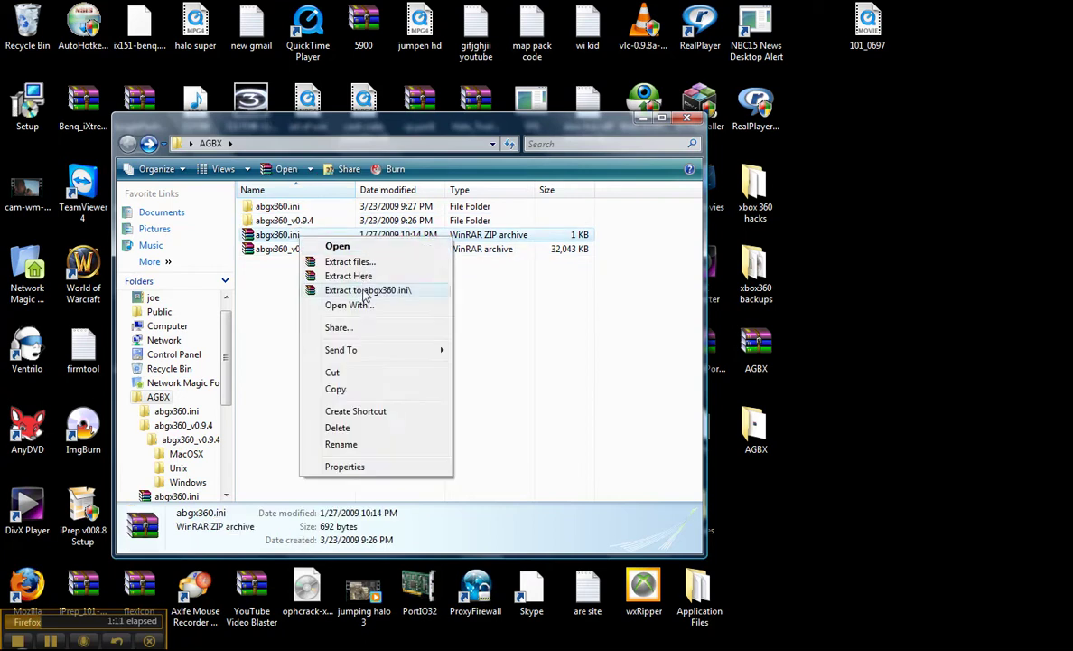
pyautogui.click(529, 309)
pyautogui.doubleClick(275, 206)
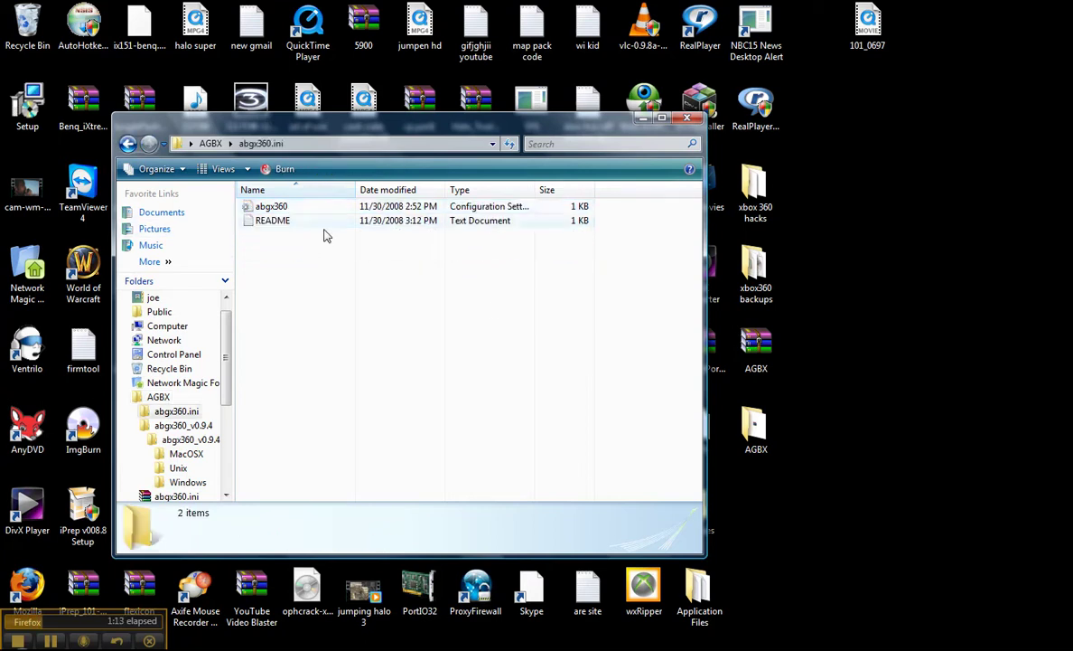
pyautogui.rightClick(267, 206)
pyautogui.click(303, 406)
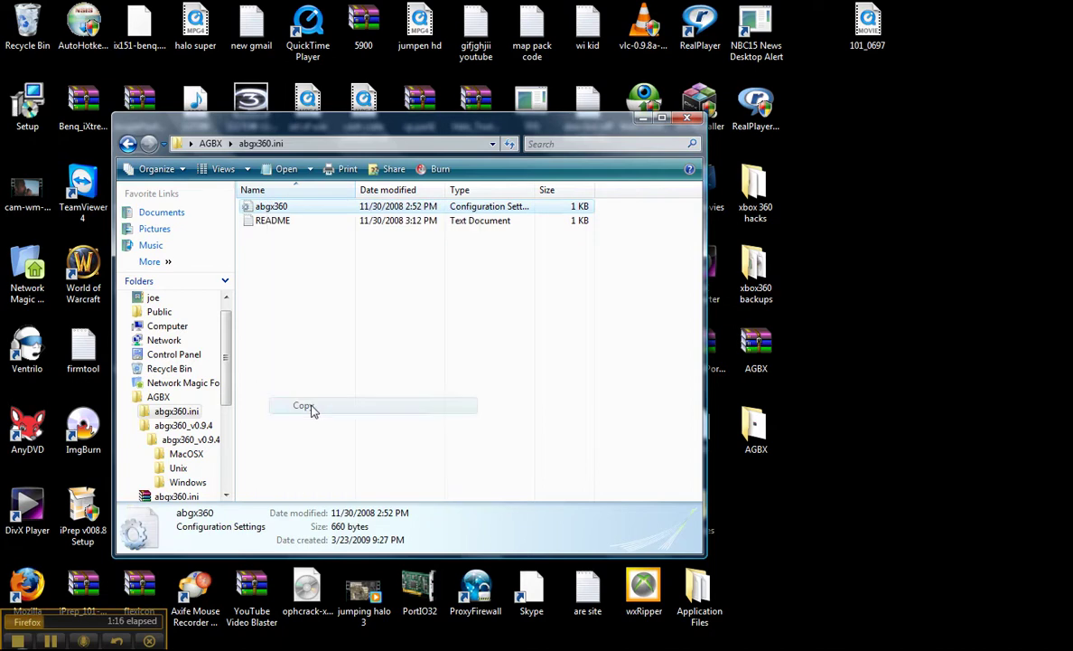
pyautogui.click(686, 119)
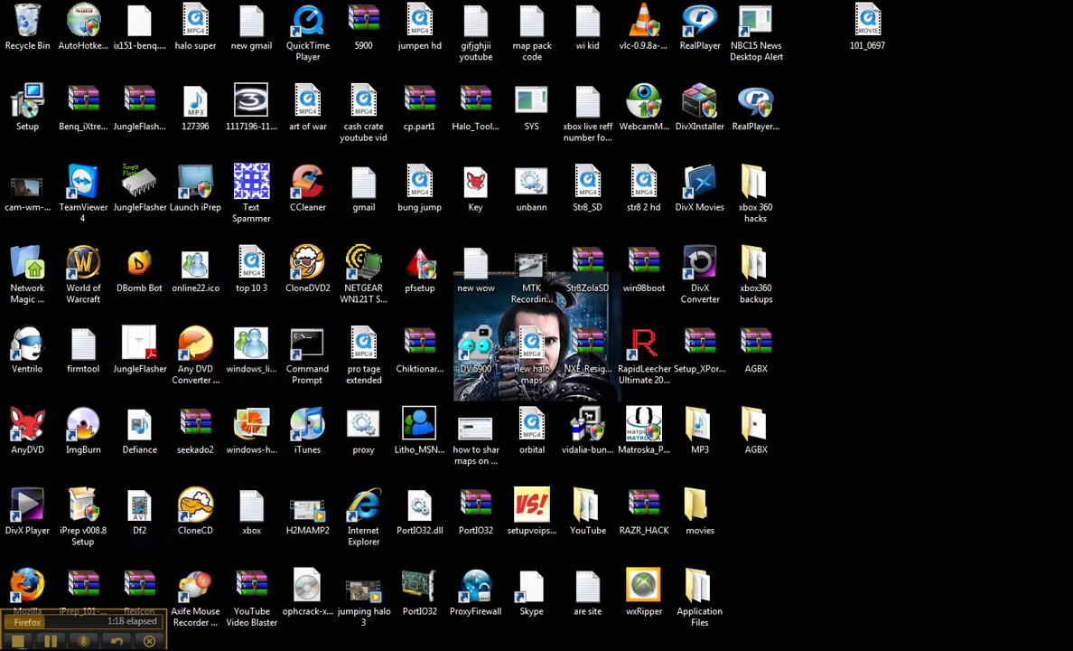
# Paste it into C:\Program Files\abgx360, replacing the old abgx360.ini with administrator permission
pyautogui.press('super')
pyautogui.click(226, 476)
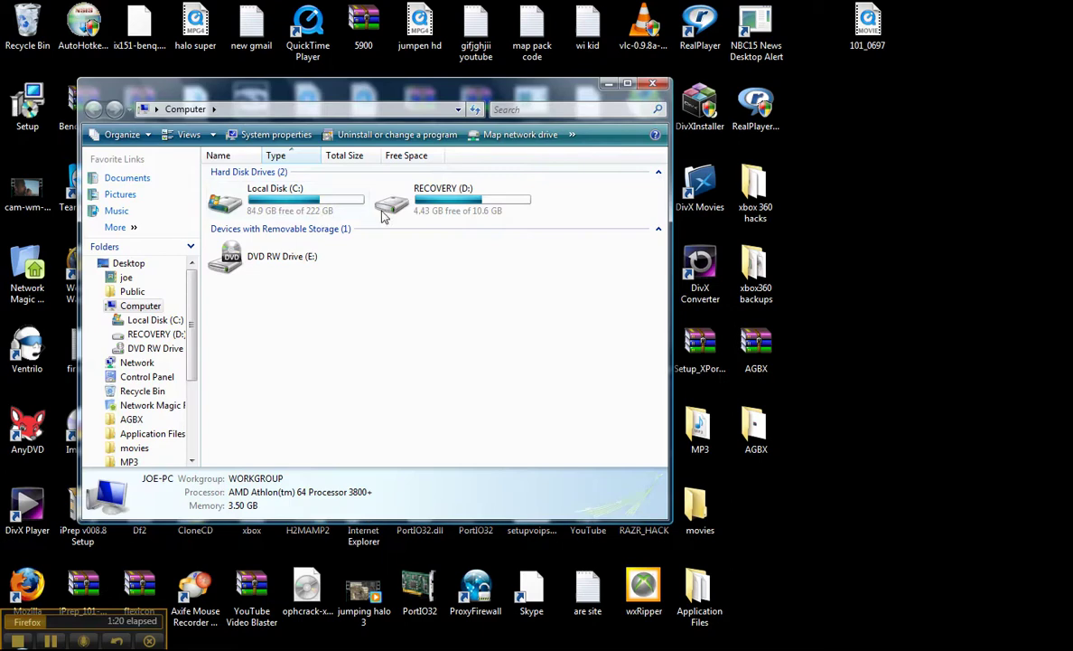
pyautogui.doubleClick(302, 185)
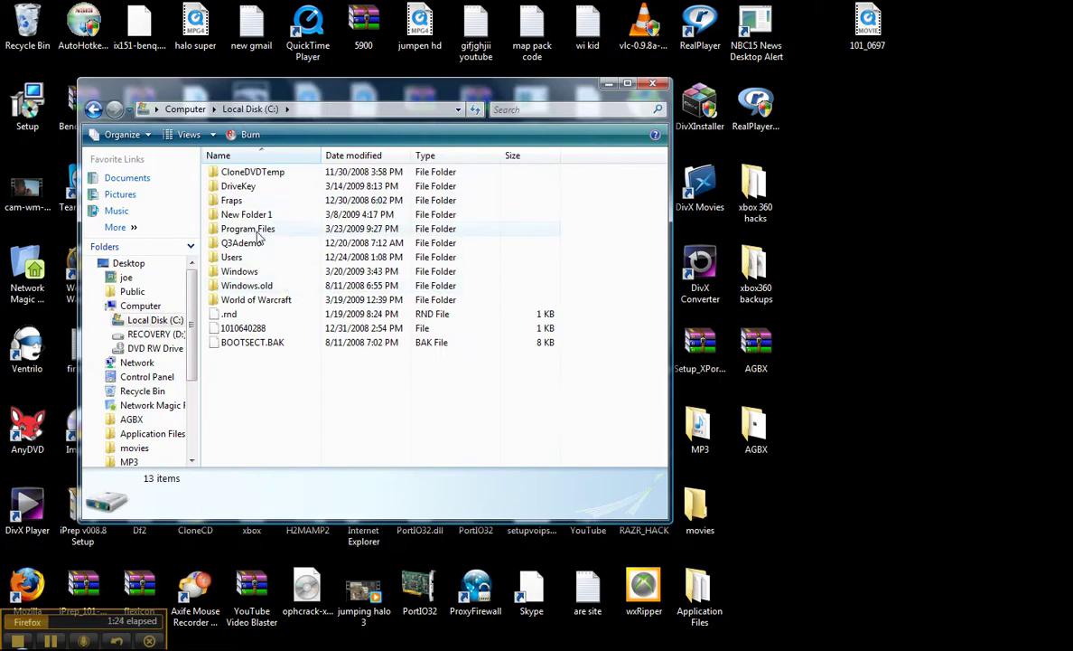
pyautogui.doubleClick(259, 231)
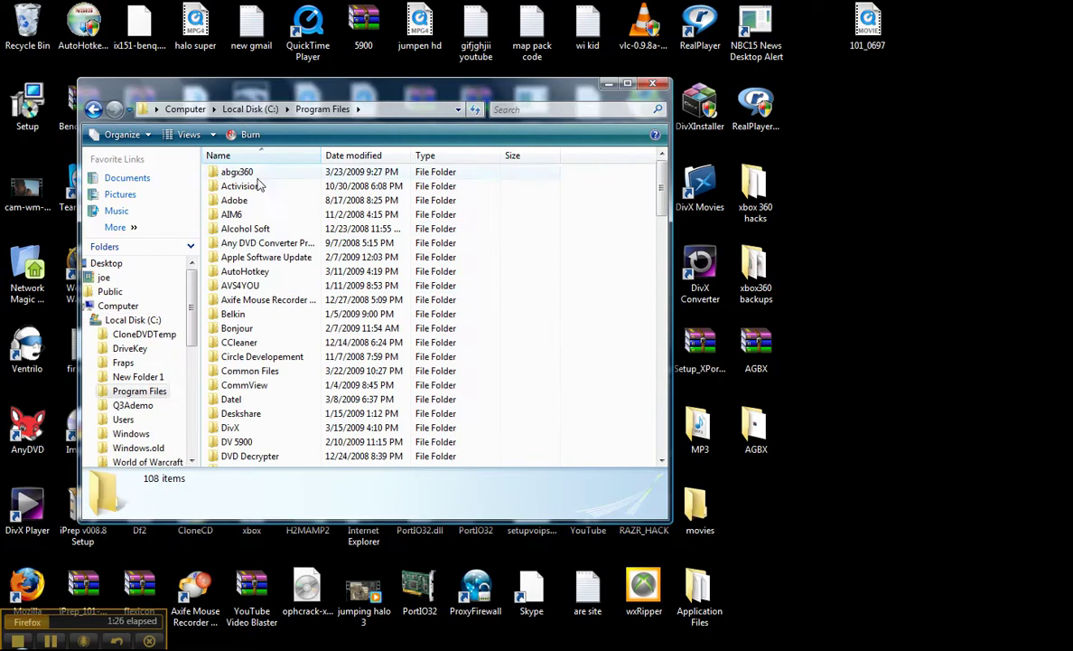
pyautogui.doubleClick(240, 171)
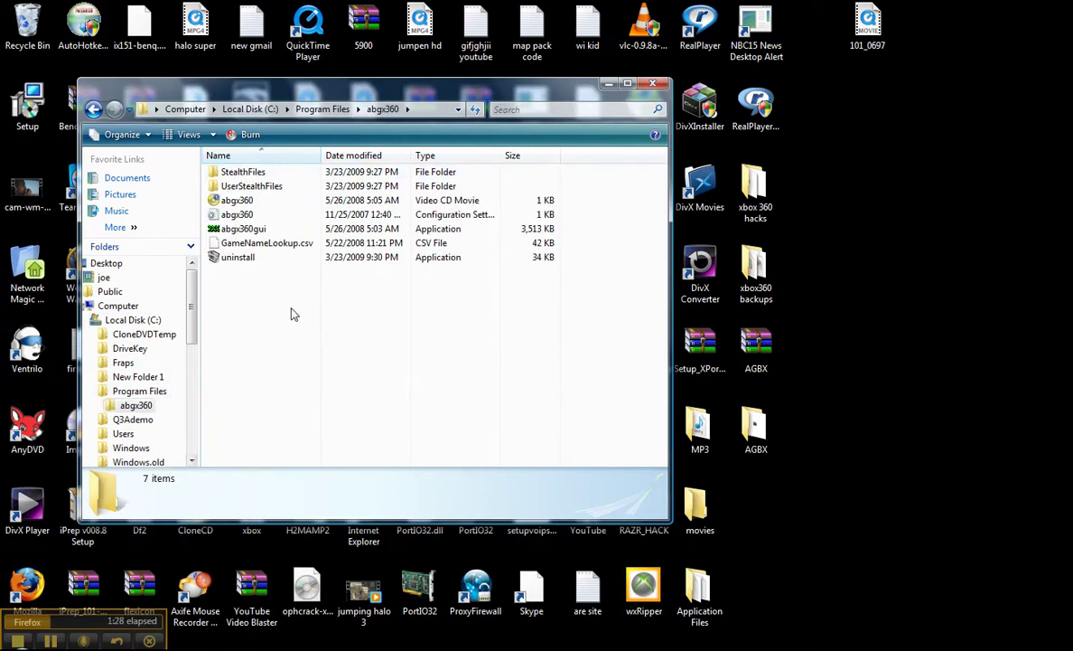
pyautogui.rightClick(285, 312)
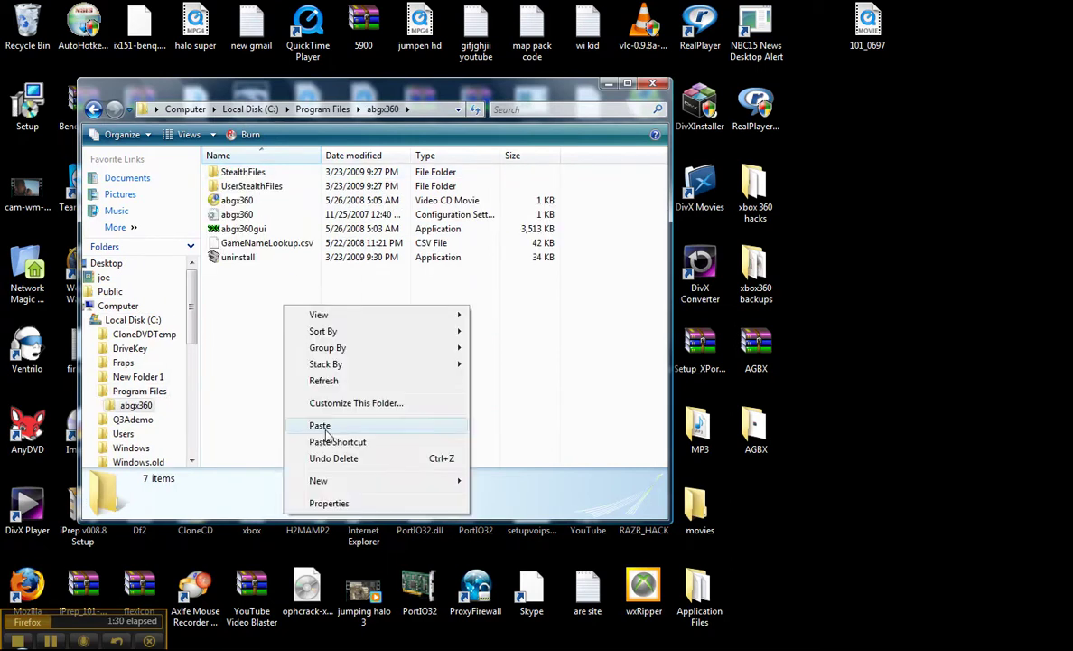
pyautogui.click(321, 489)
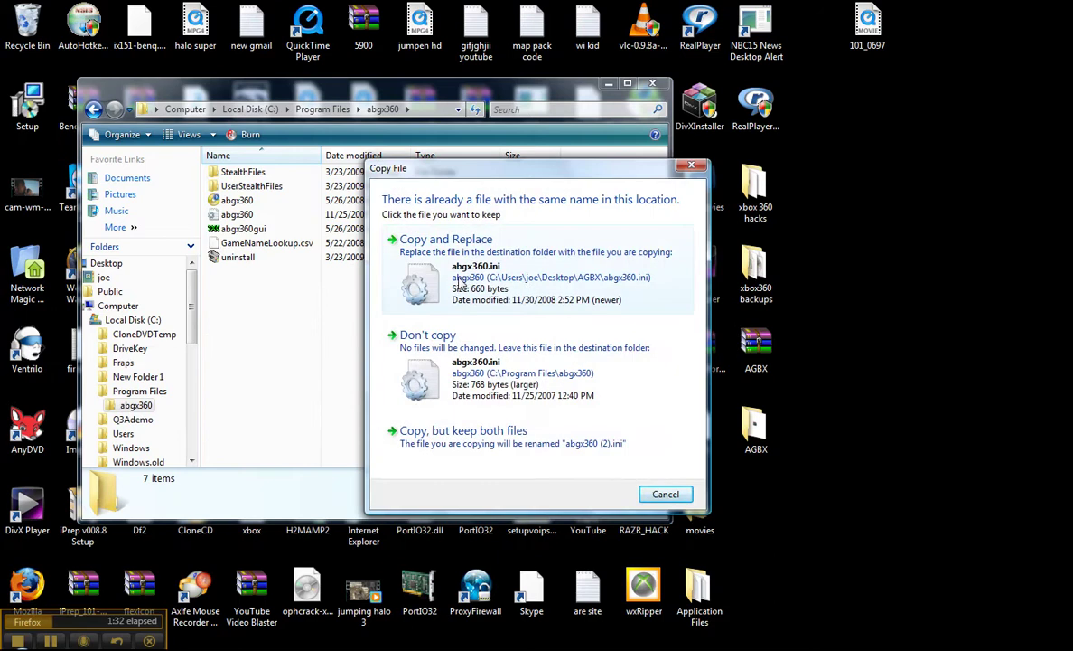
pyautogui.click(488, 274)
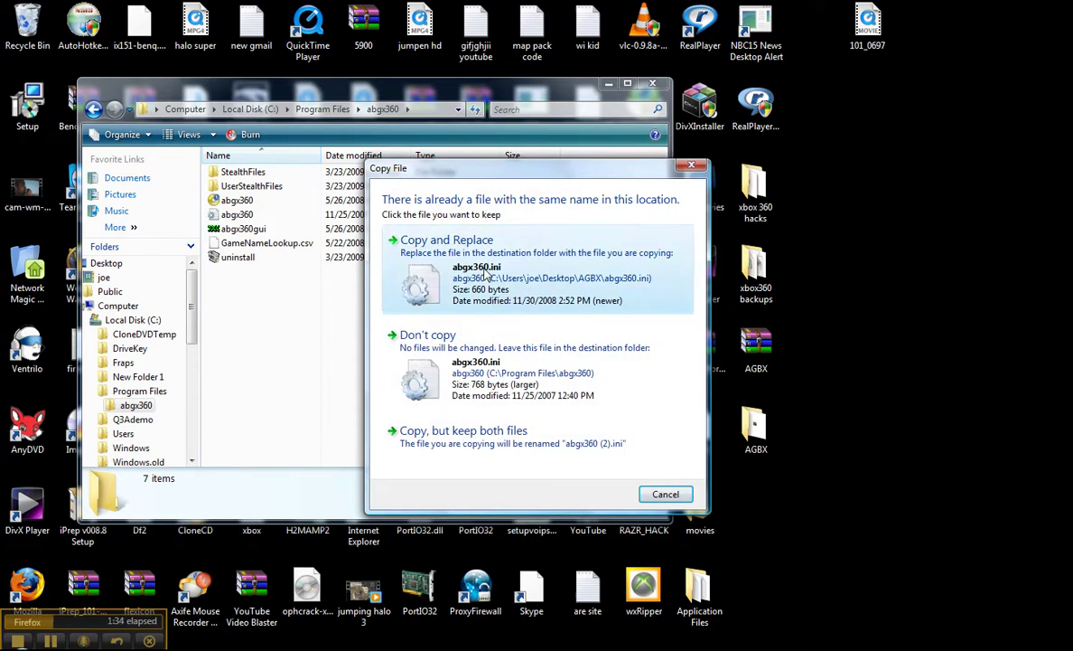
pyautogui.click(536, 398)
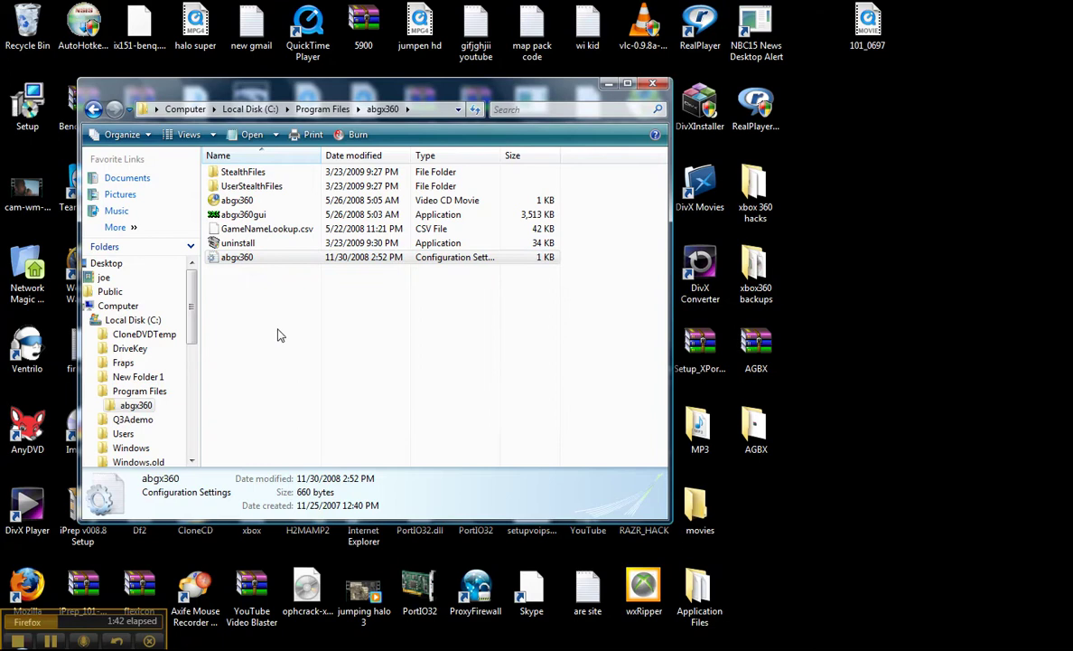
# Drag abgx360gui to the desktop with administrator permission, then close the abgx360 folder window
pyautogui.click(227, 215)
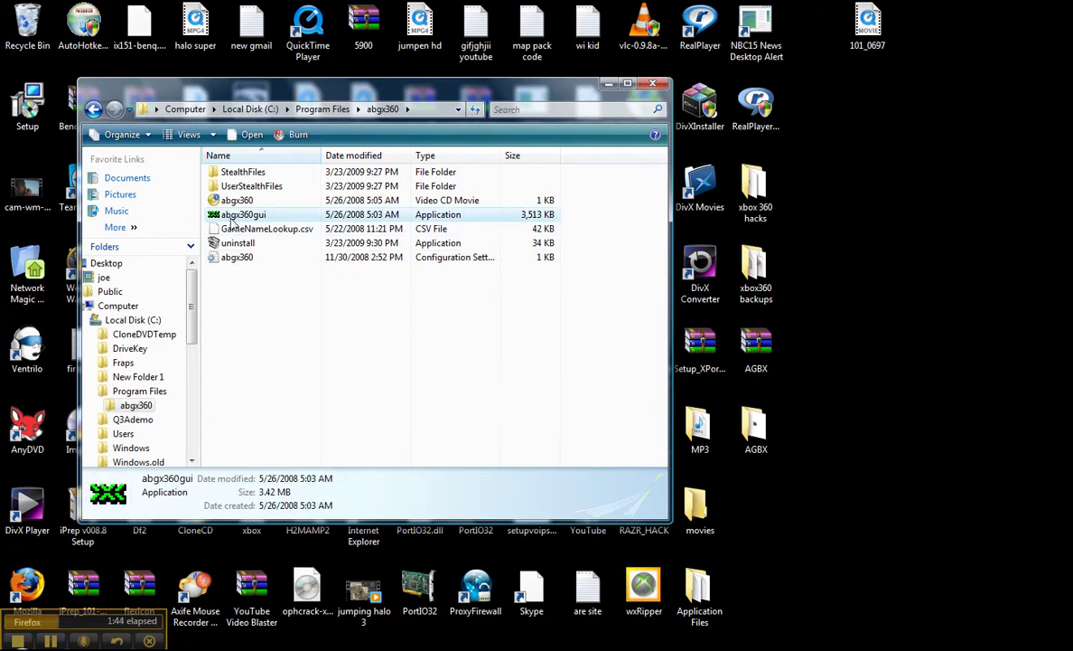
pyautogui.moveTo(233, 217); pyautogui.dragTo(937, 371)
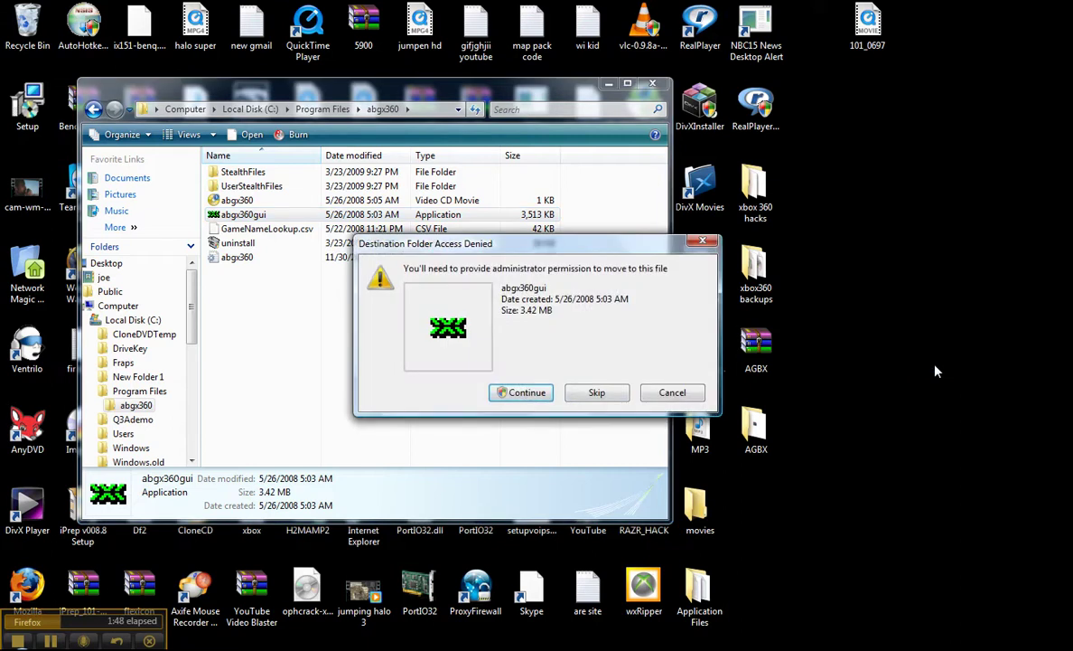
pyautogui.click(524, 393)
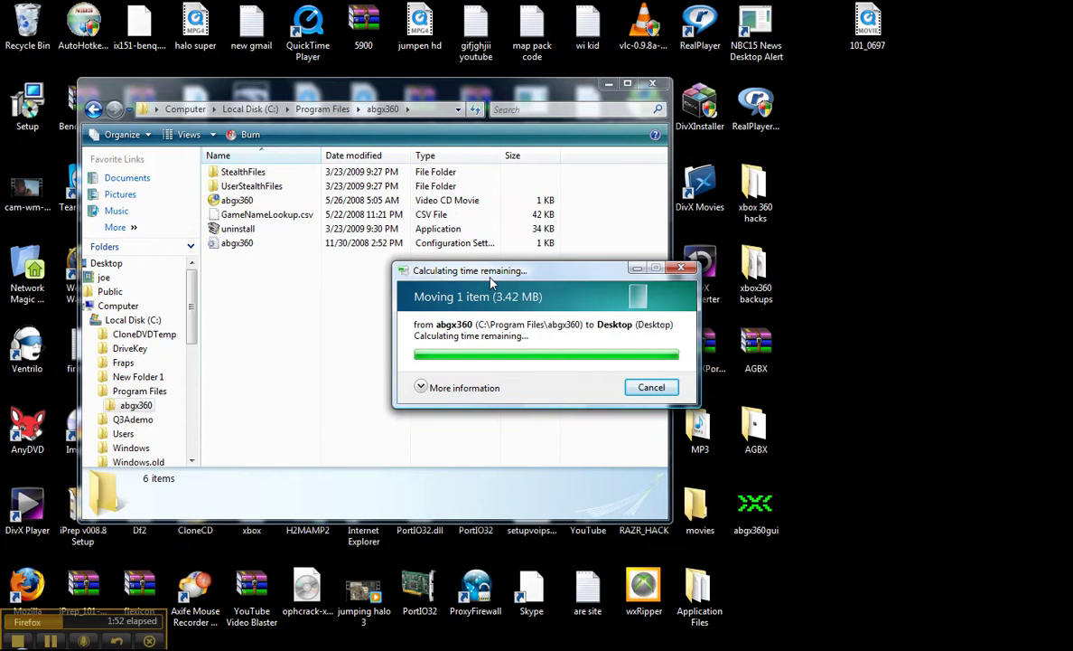
pyautogui.click(653, 84)
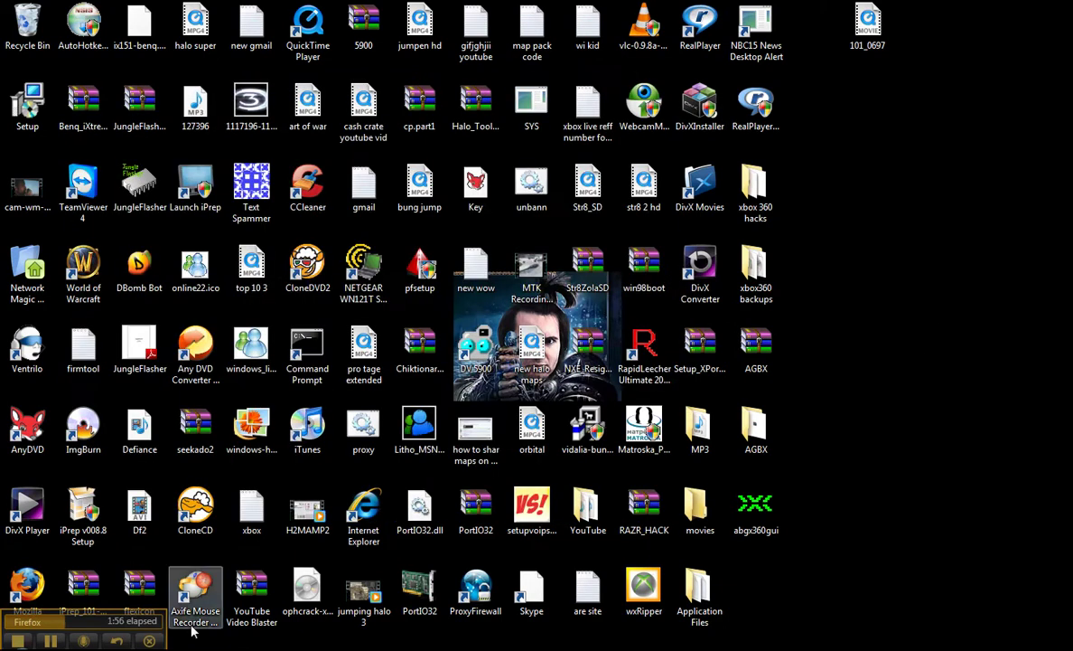
pyautogui.rightClick(195, 589)
pyautogui.click(849, 459)
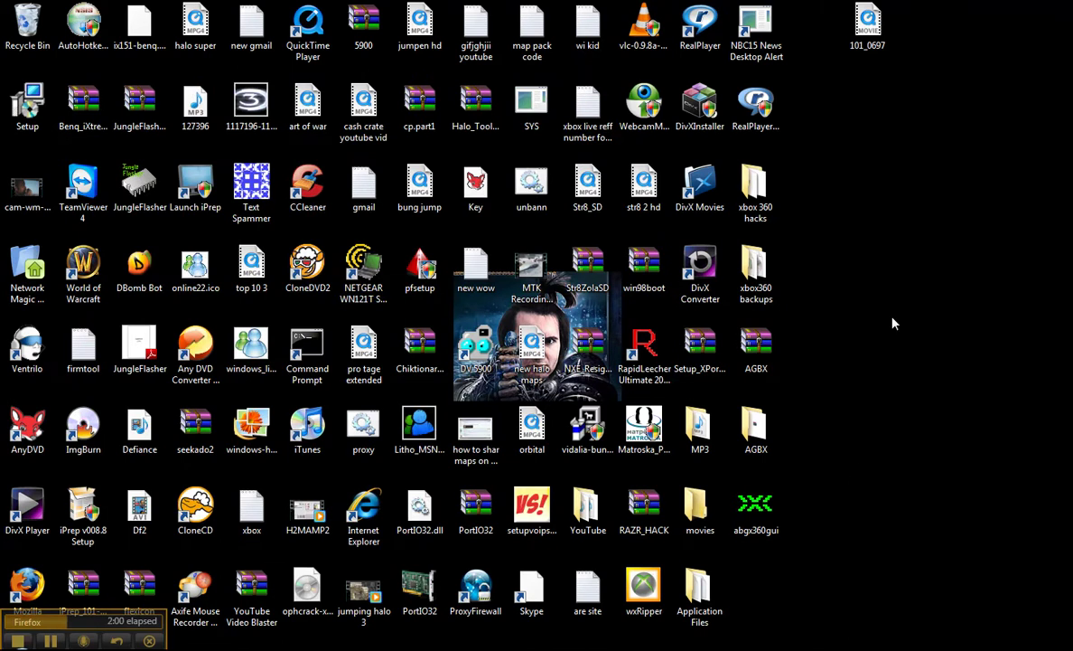
pyautogui.doubleClick(756, 271)
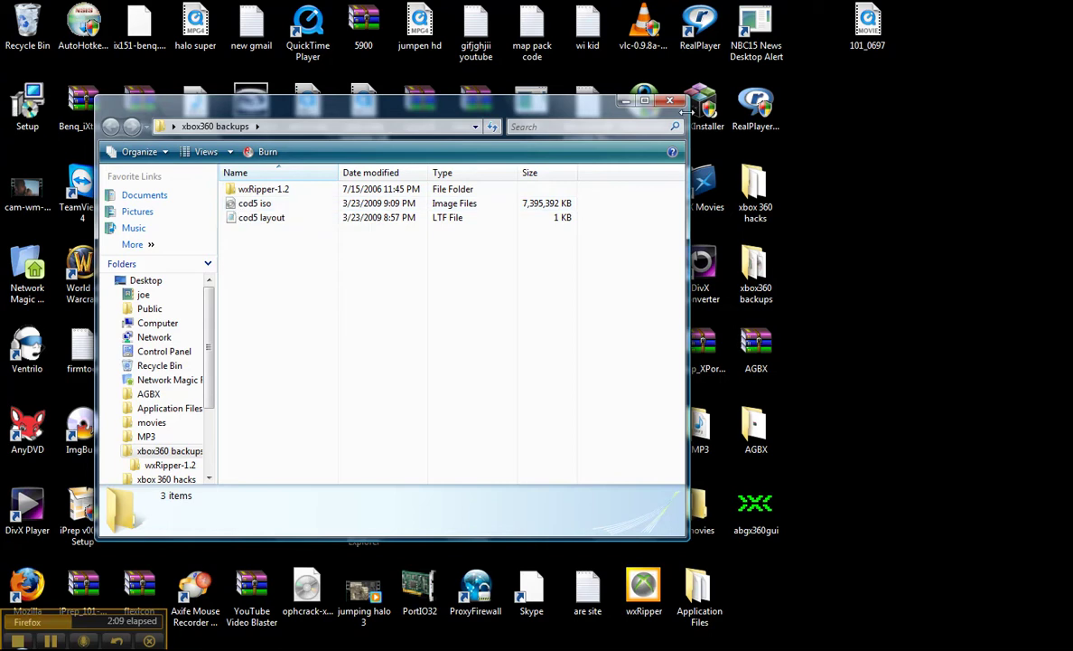
pyautogui.click(623, 99)
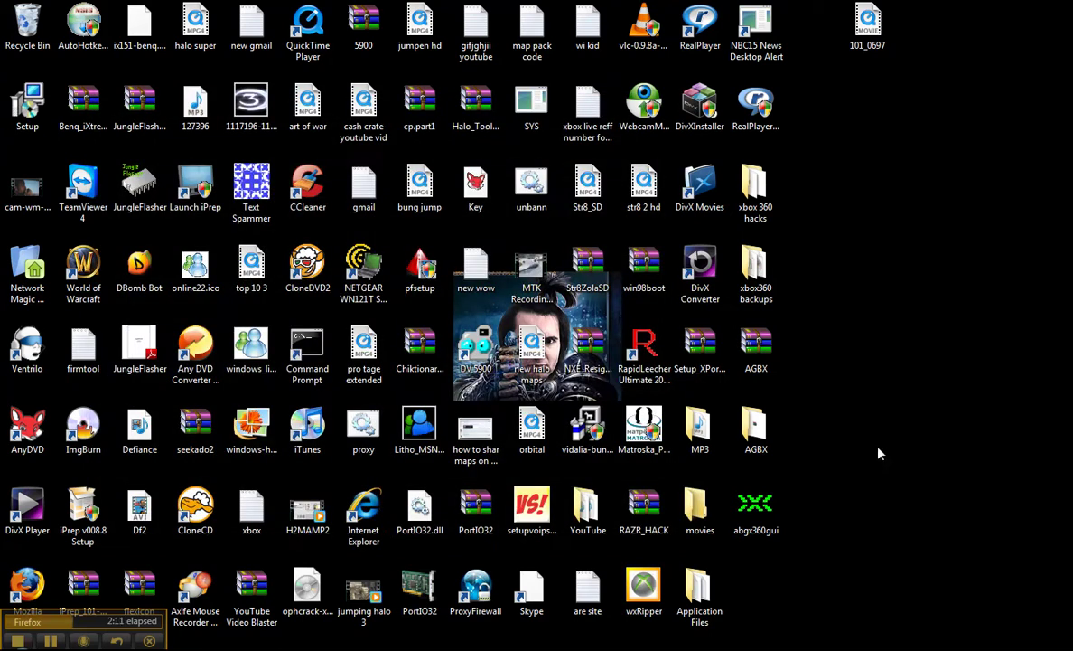
# Launch abgx360 GUI and keep the AutoFix threshold at Level 2
pyautogui.doubleClick(757, 511)
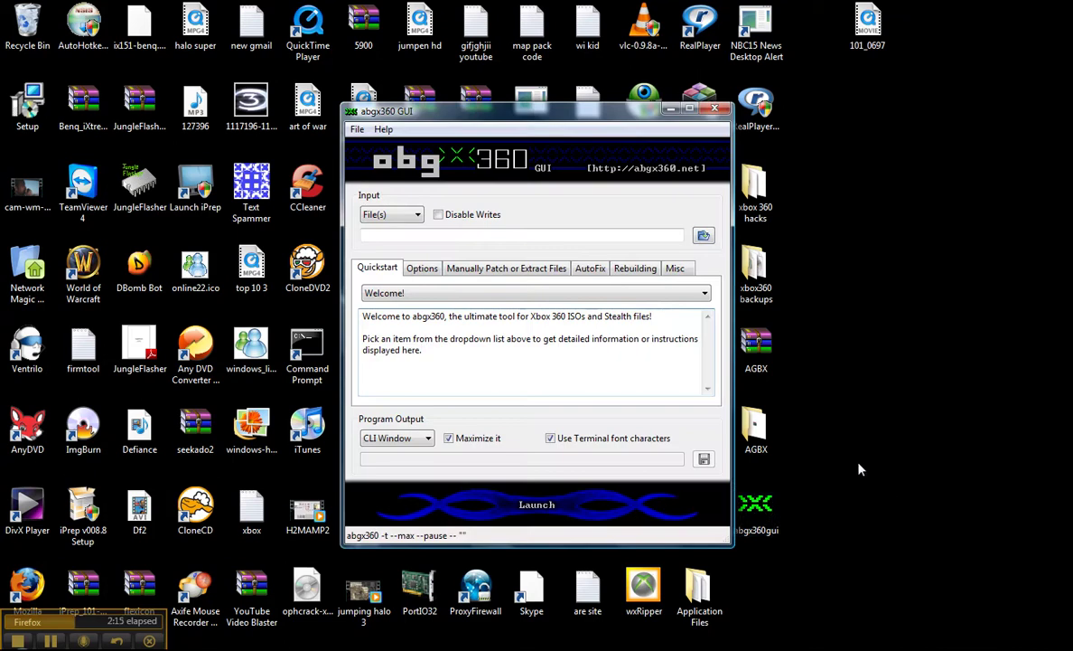
pyautogui.click(590, 269)
pyautogui.click(543, 270)
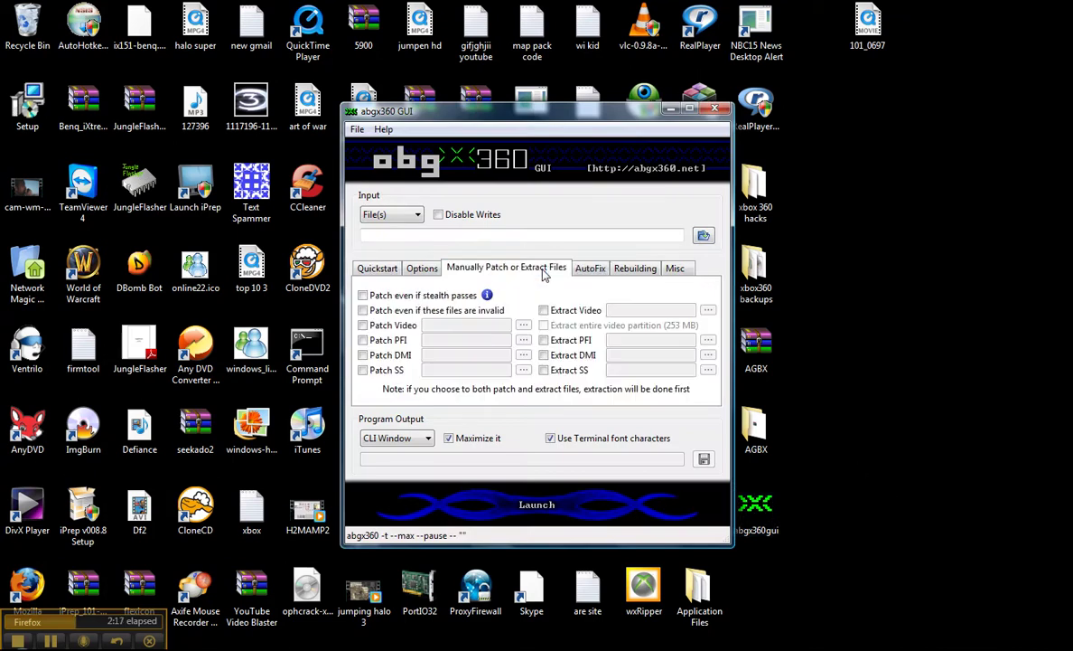
pyautogui.press('Right')
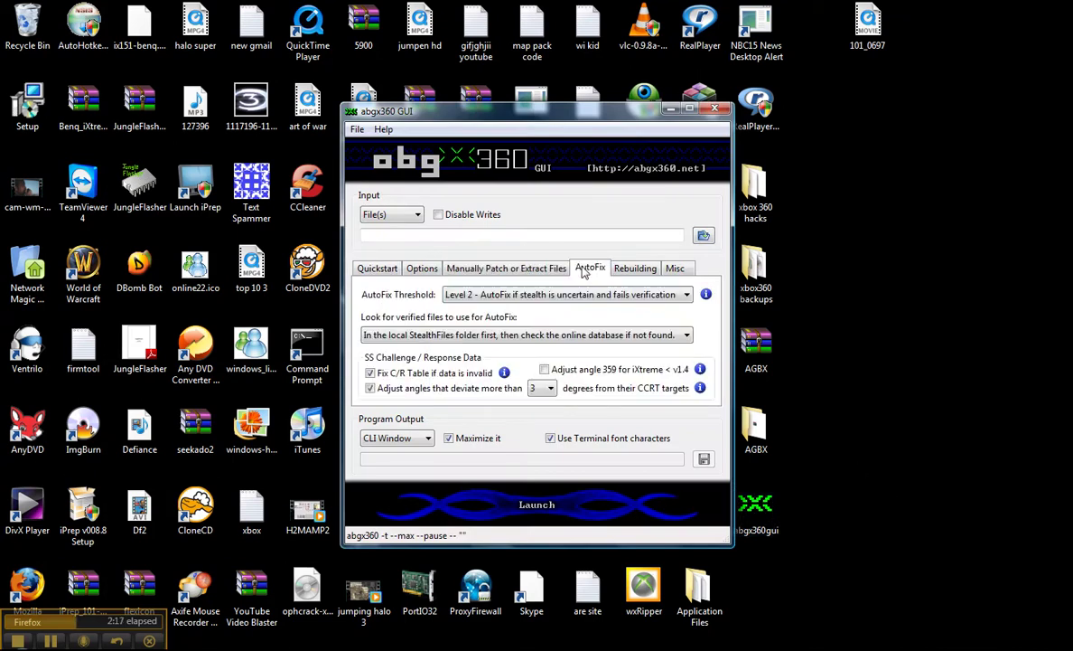
pyautogui.click(691, 299)
pyautogui.click(691, 299)
pyautogui.click(691, 299)
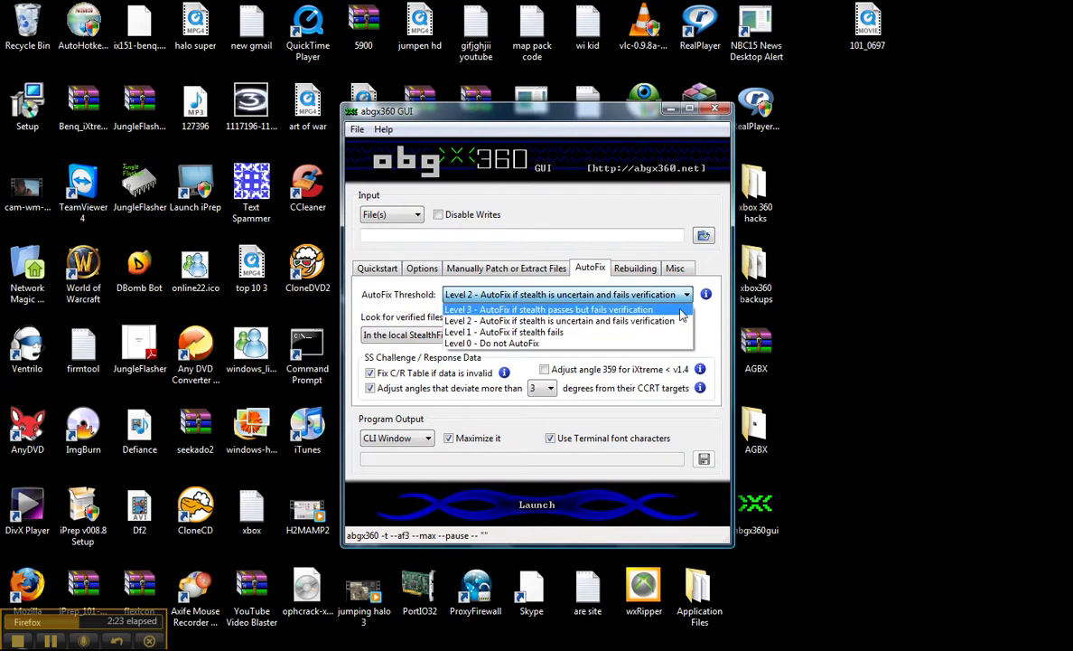
pyautogui.click(680, 320)
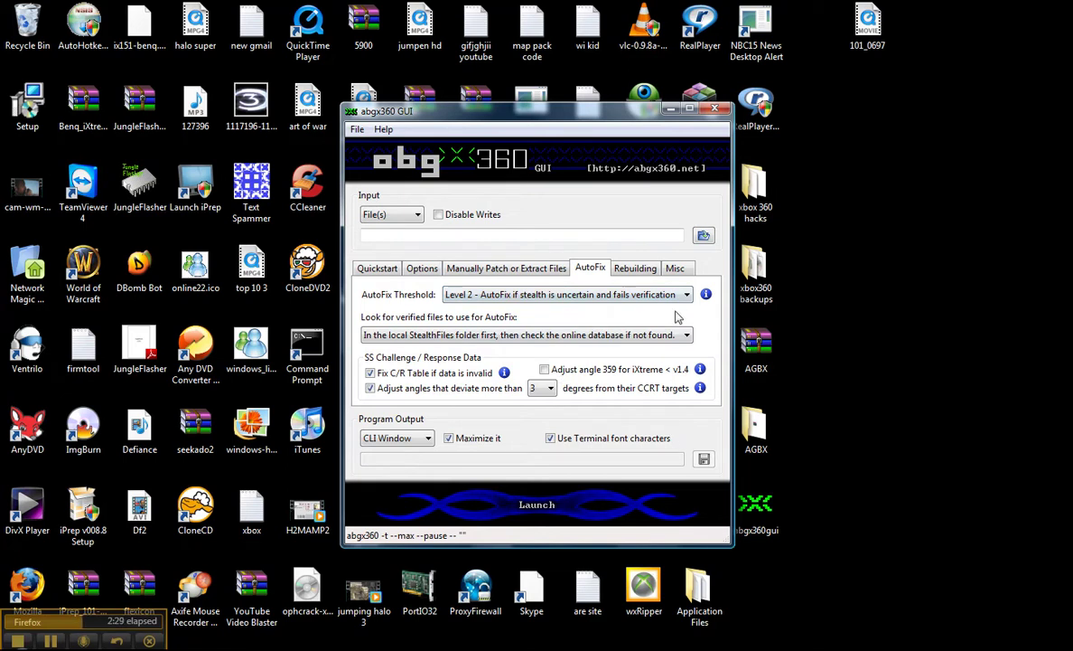
# Select cod5 iso from the xbox360 backups folder as input and launch the check
pyautogui.click(703, 237)
pyautogui.scroll(-3, 553, 343)
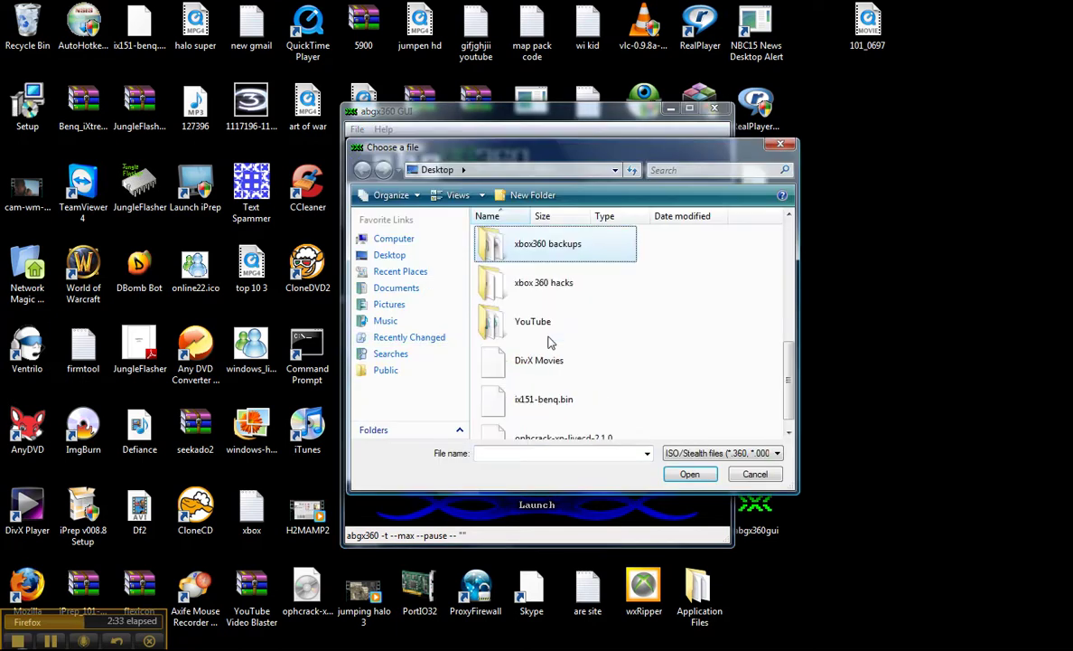
pyautogui.doubleClick(529, 245)
pyautogui.click(527, 252)
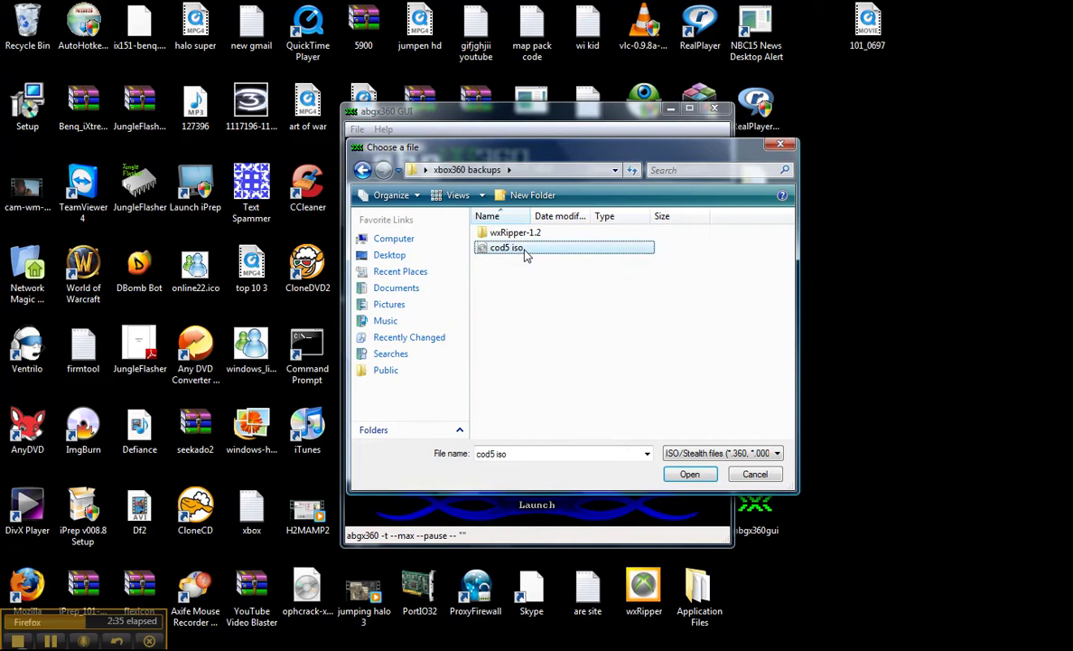
pyautogui.click(689, 473)
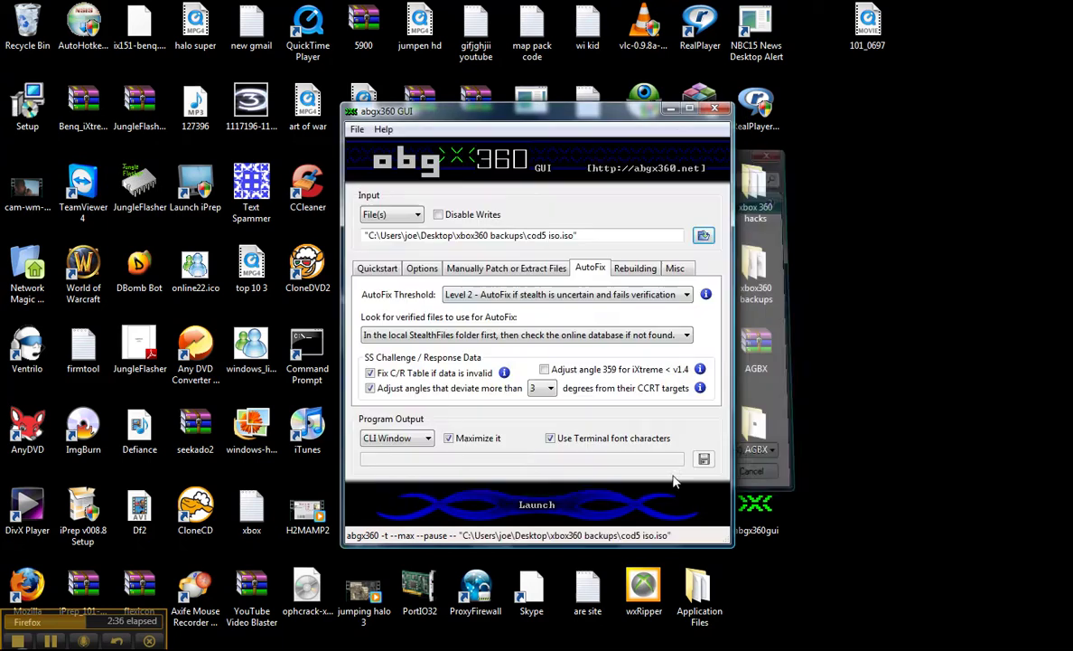
pyautogui.click(539, 507)
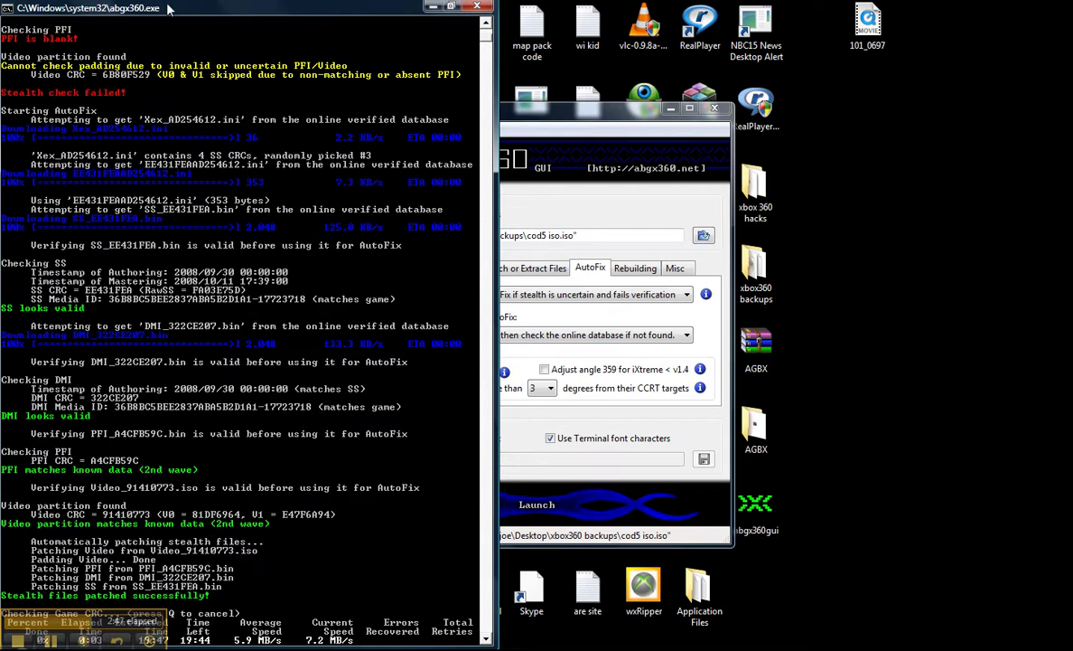
# Move the console aside and close it once it reports 'AutoFix was successful!'
pyautogui.moveTo(159, 9); pyautogui.dragTo(335, 6)
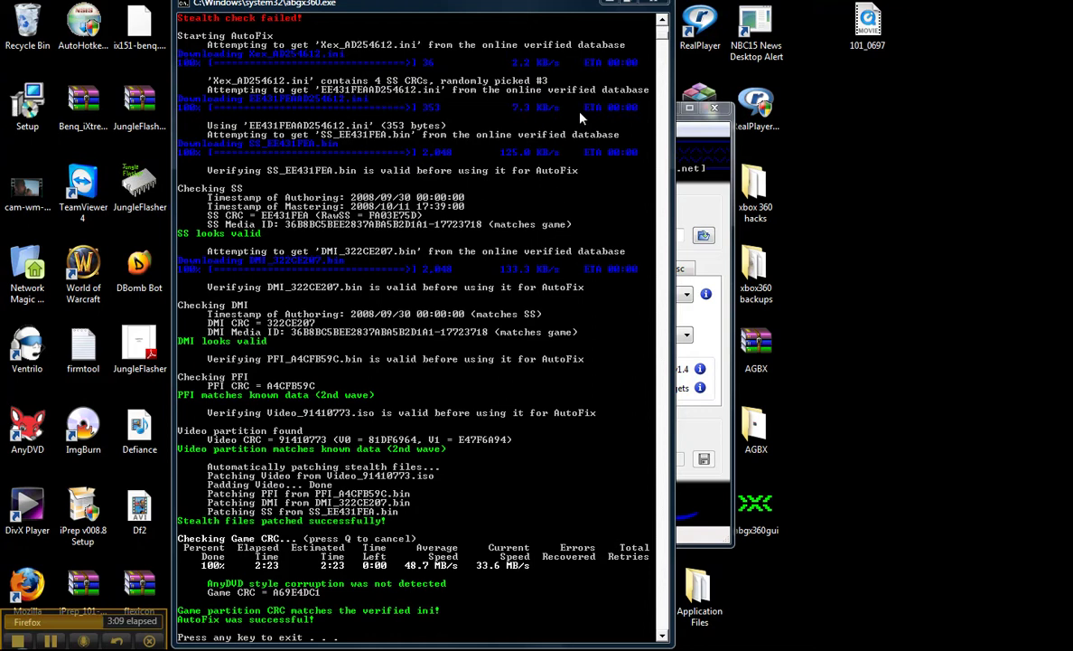
pyautogui.click(652, 2)
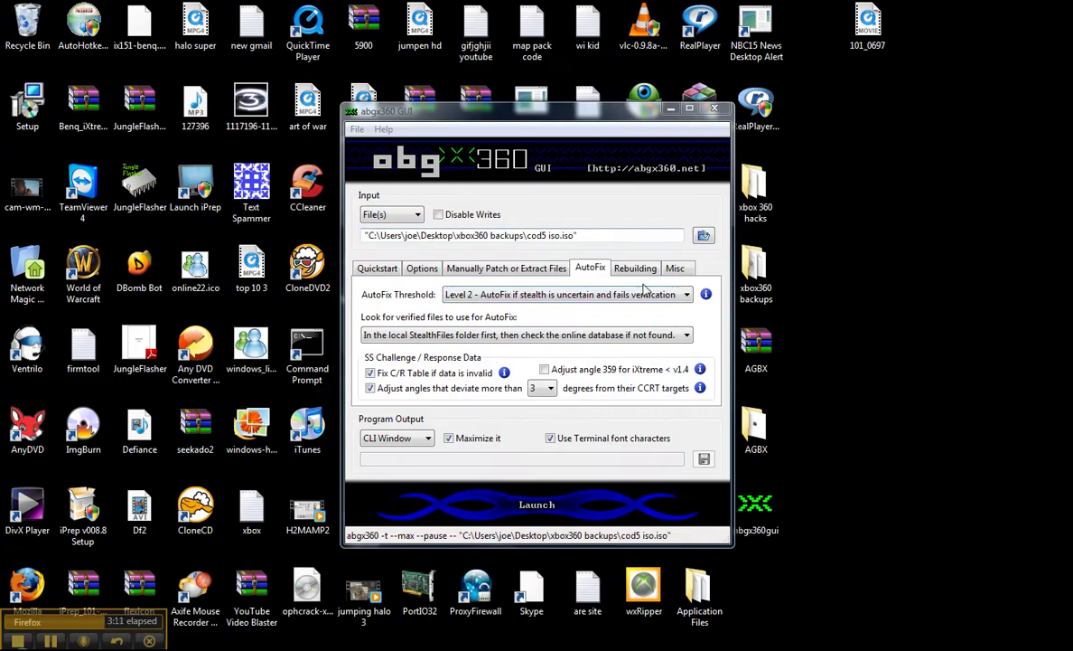
# Close the abgx360 GUI window
pyautogui.click(713, 109)
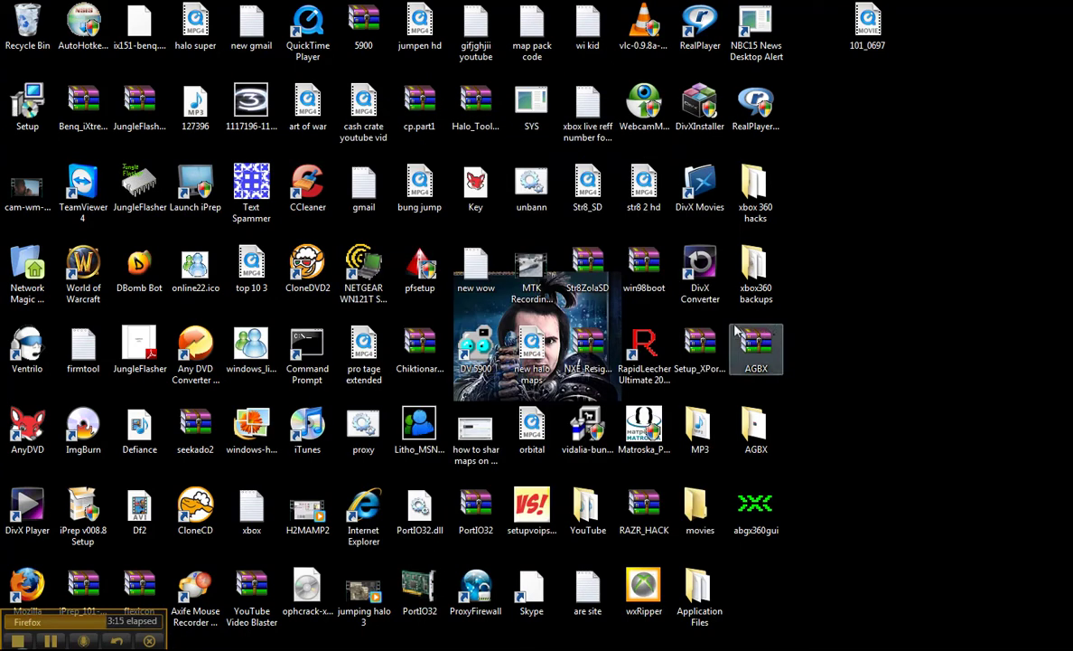